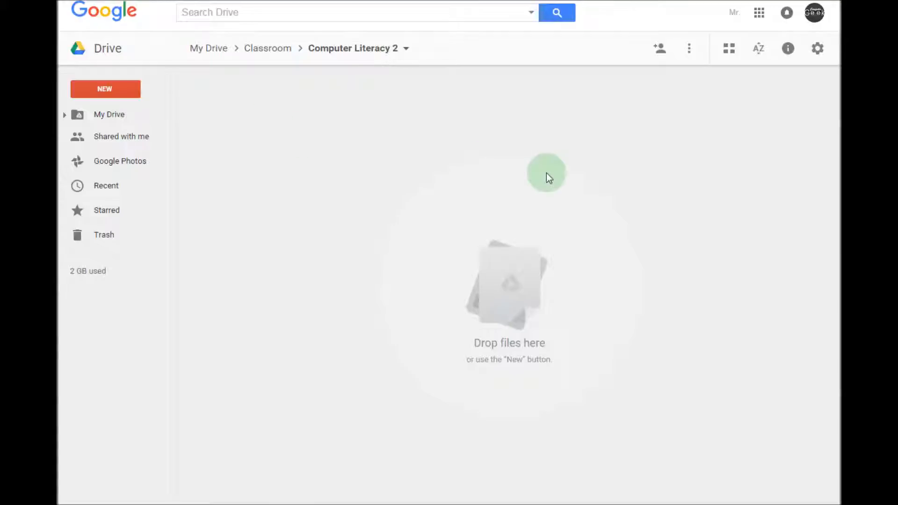
Create a folder named Docs inside Computer Literacy 2 and open it.
{"action": "left_click", "coordinate": [118, 89]}
{"action": "left_click", "coordinate": [129, 111]}
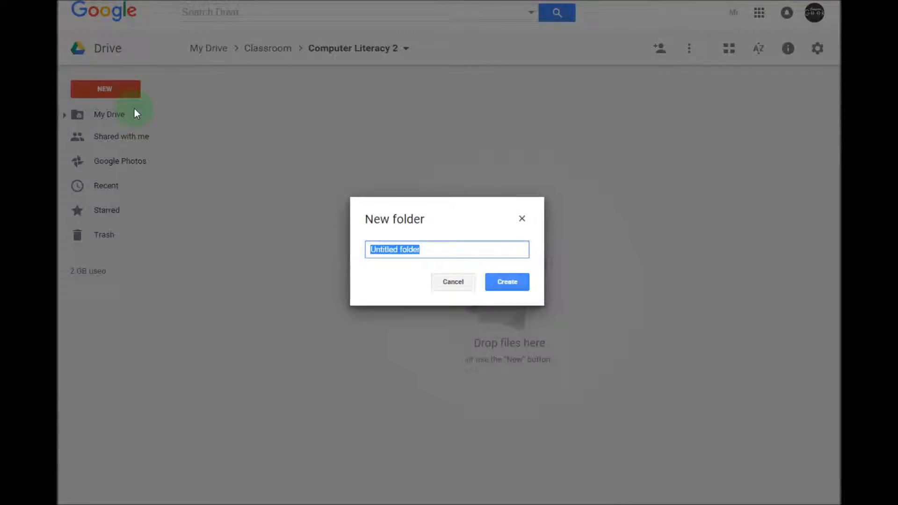
{"action": "type", "text": "Docs"}
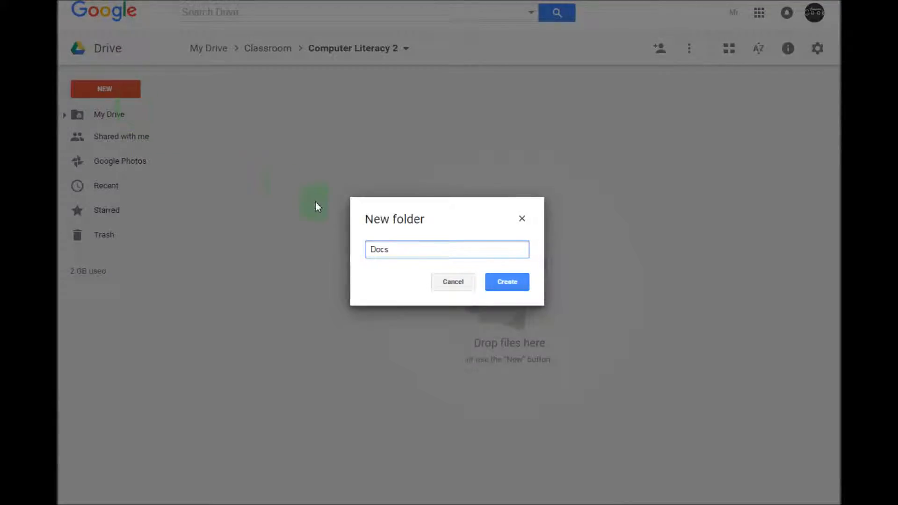
{"action": "left_click", "coordinate": [515, 282]}
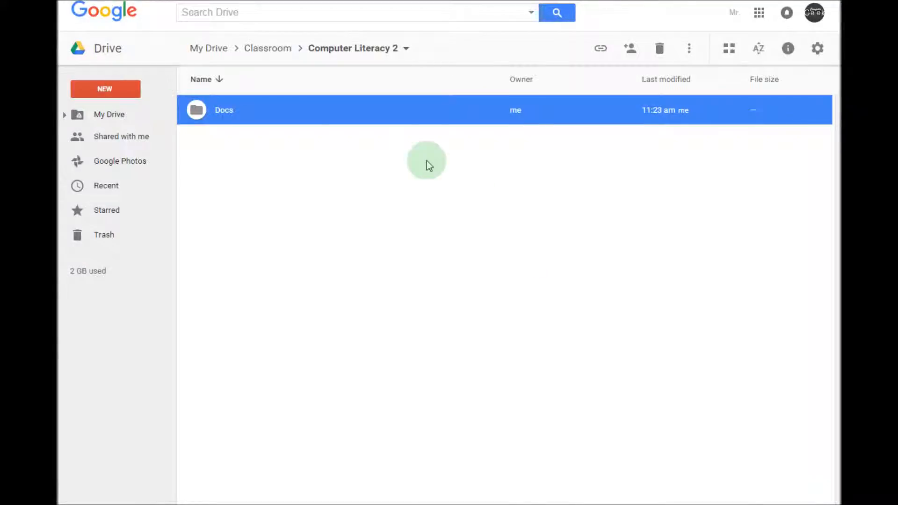
{"action": "double_click", "coordinate": [207, 113]}
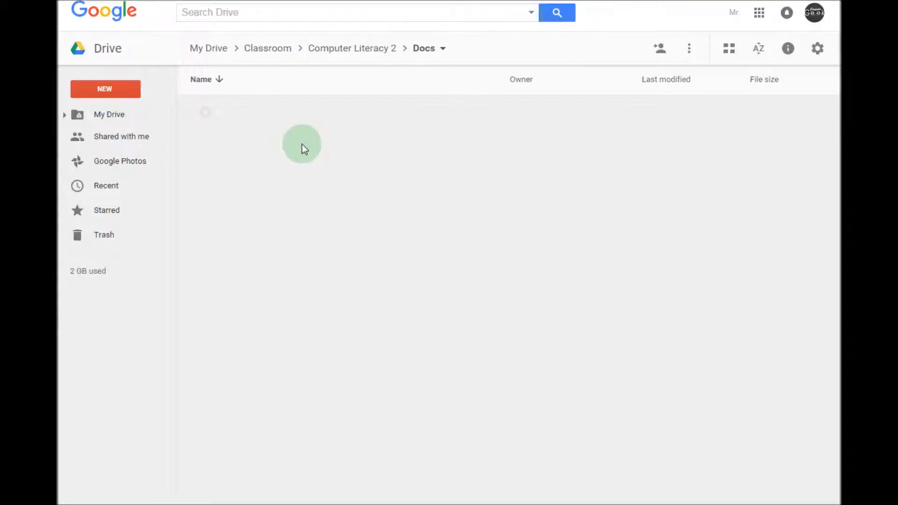
Create a new Google Docs document in the Docs folder and title it Airport Codes.
{"action": "left_click", "coordinate": [127, 89]}
{"action": "left_click", "coordinate": [195, 202]}
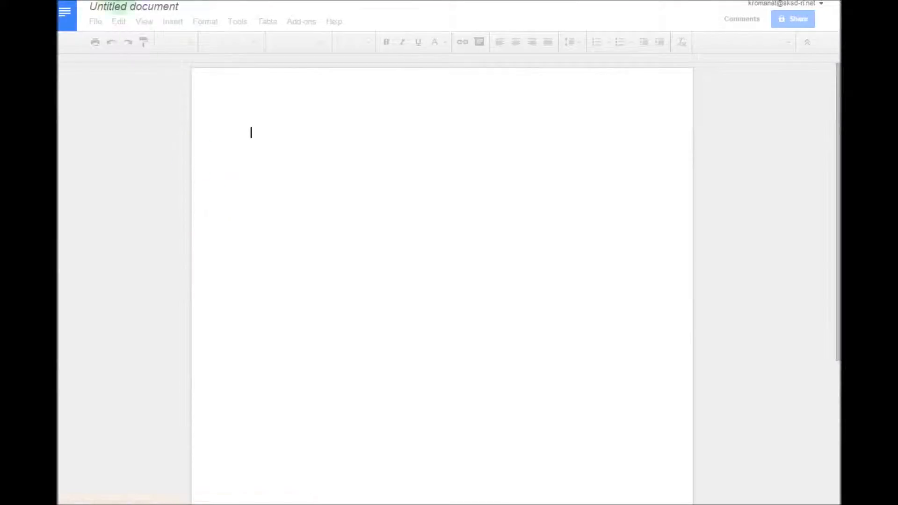
{"action": "left_click", "coordinate": [136, 7]}
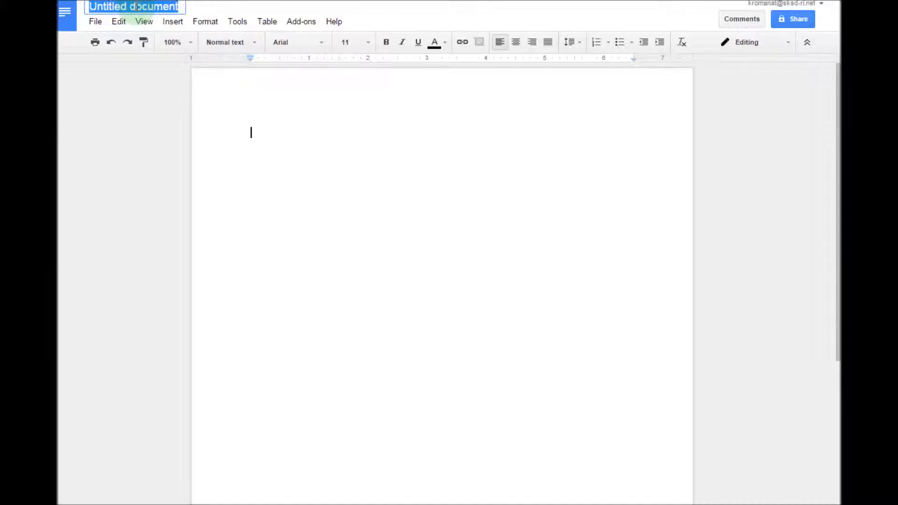
{"action": "type", "text": "Airport Codes"}
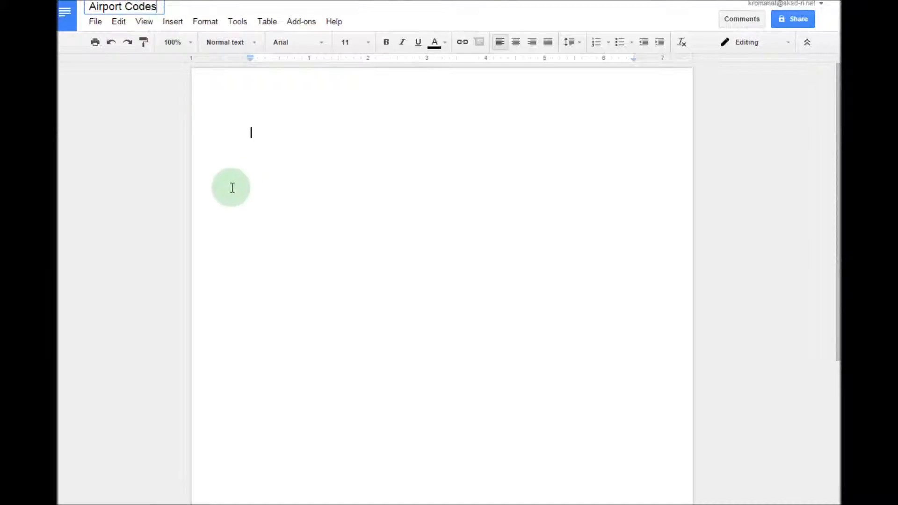
{"action": "left_click", "coordinate": [262, 148]}
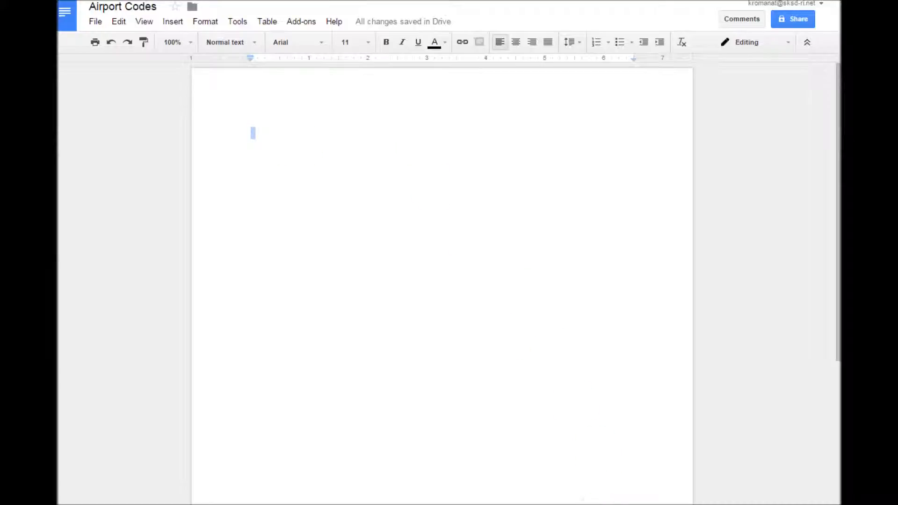
Change the document's page orientation to landscape.
{"action": "left_click", "coordinate": [599, 504]}
{"action": "left_click", "coordinate": [96, 22]}
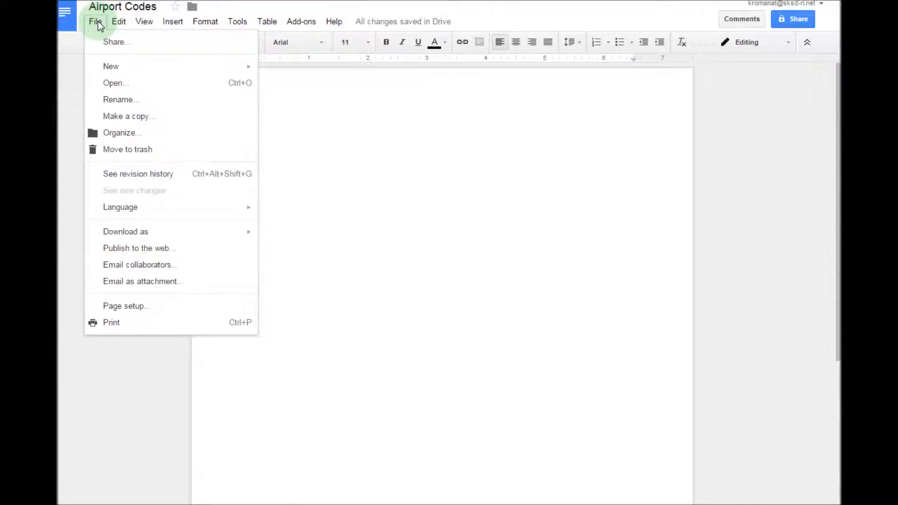
{"action": "left_click", "coordinate": [190, 314]}
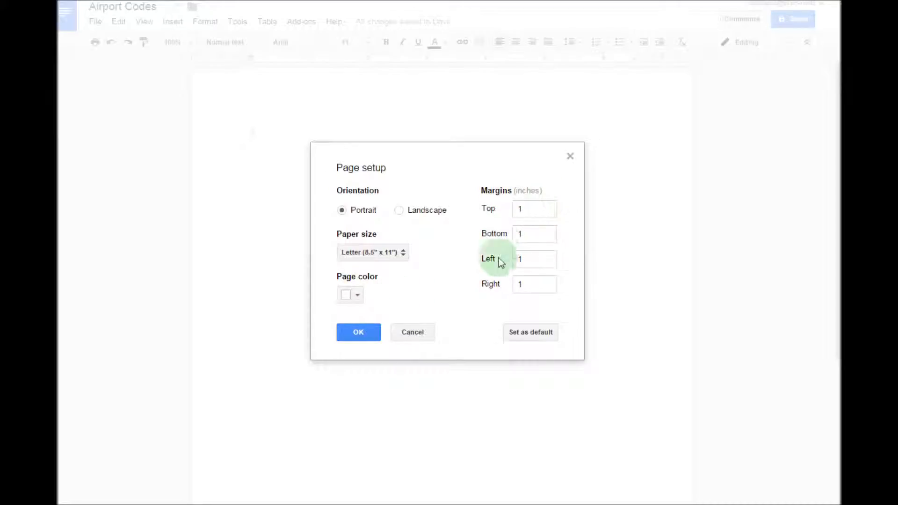
{"action": "left_click", "coordinate": [399, 210]}
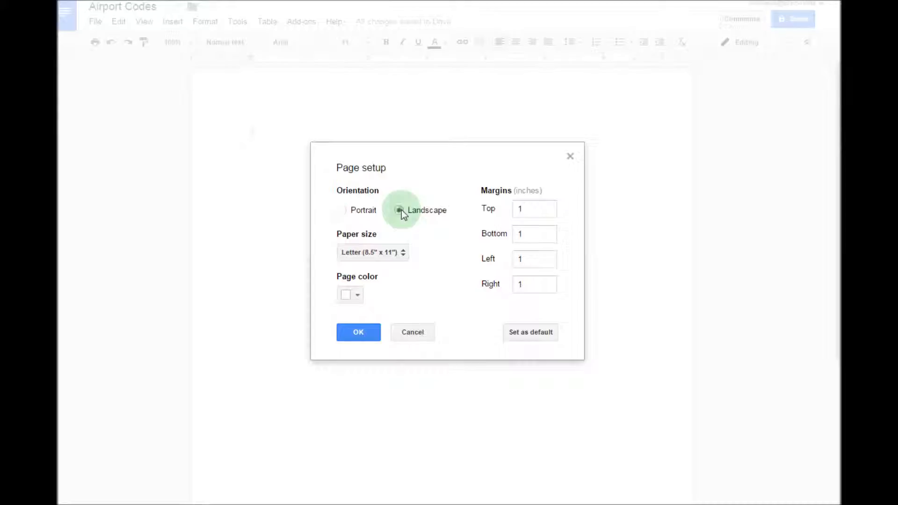
{"action": "left_click", "coordinate": [362, 333]}
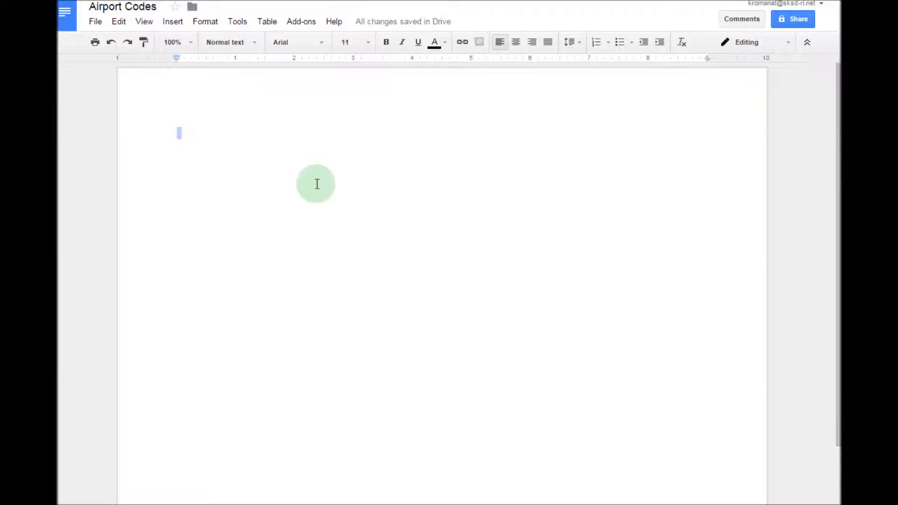
Insert a table with 5 columns and 8 rows.
{"action": "left_click", "coordinate": [175, 23]}
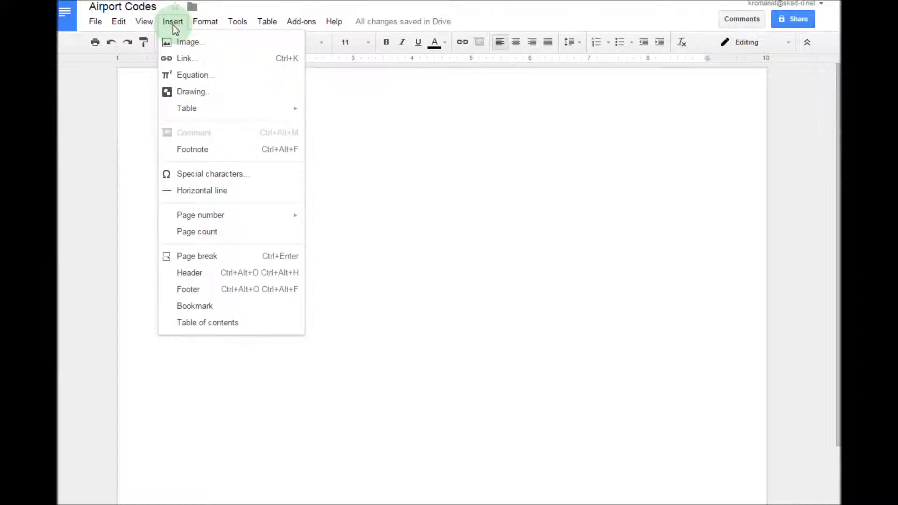
{"action": "mouse_move", "coordinate": [182, 109]}
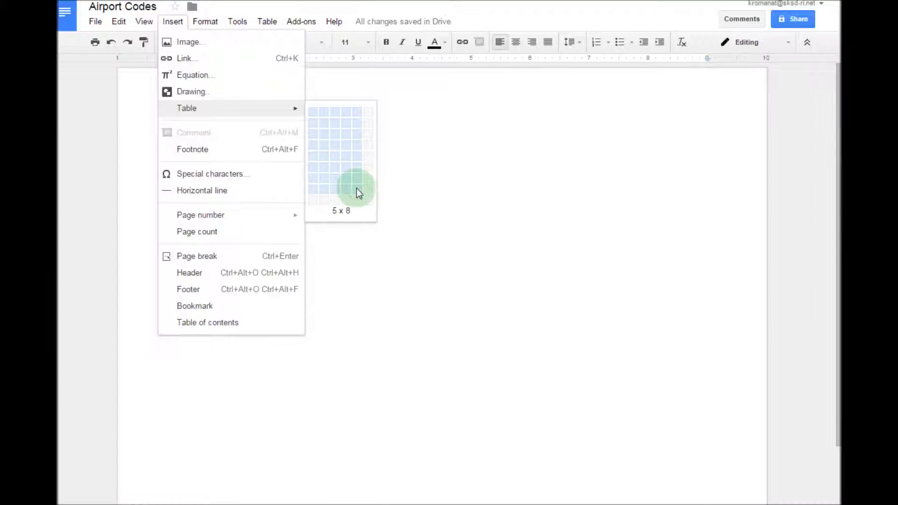
{"action": "left_click", "coordinate": [357, 189]}
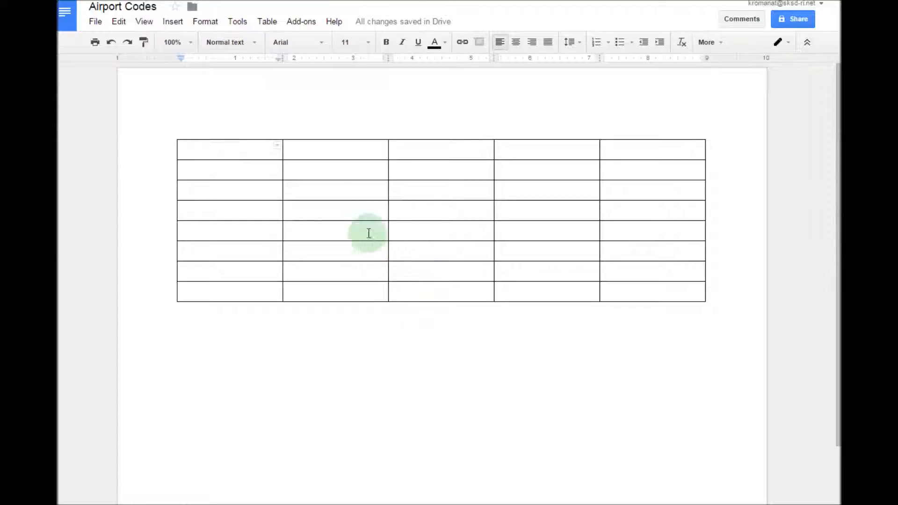
Give all table cells a minimum row height of .7 inches and a font size of 12.
{"action": "double_click", "coordinate": [204, 150]}
{"action": "left_click_drag", "start_coordinate": [204, 150], "coordinate": [654, 294]}
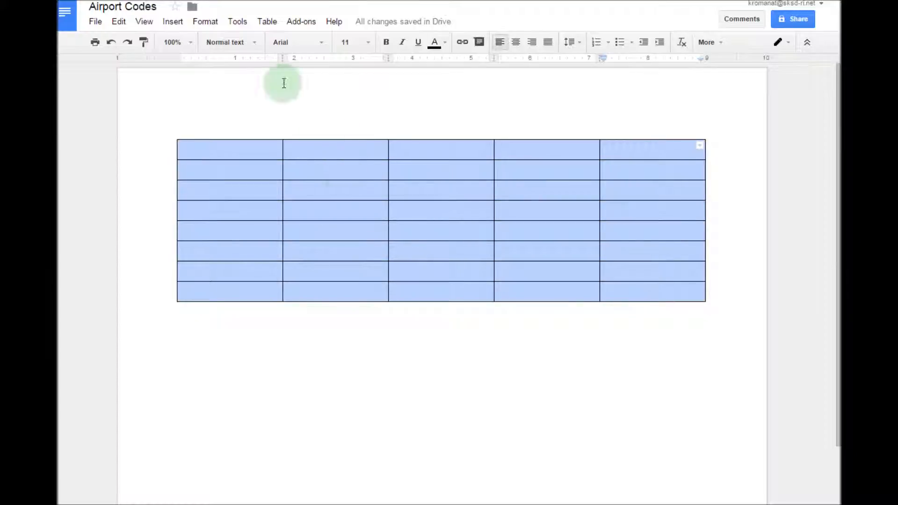
{"action": "left_click", "coordinate": [265, 27]}
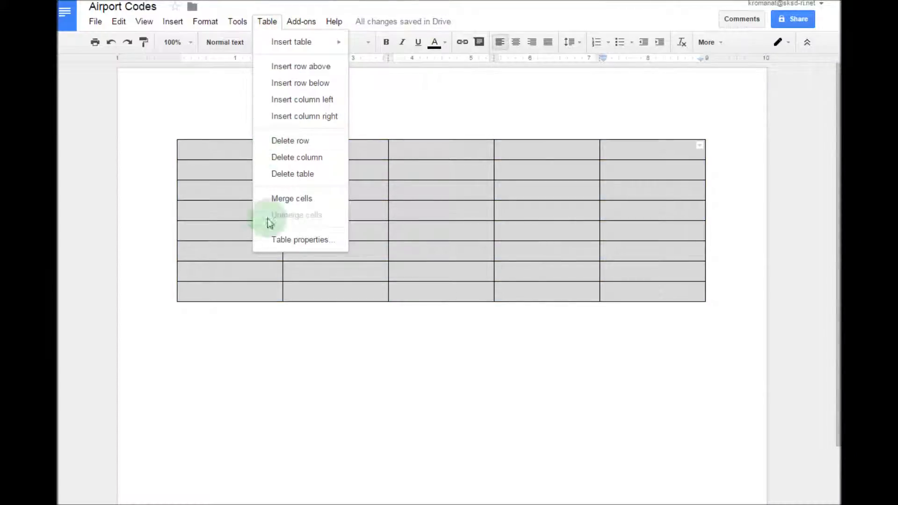
{"action": "left_click", "coordinate": [318, 244]}
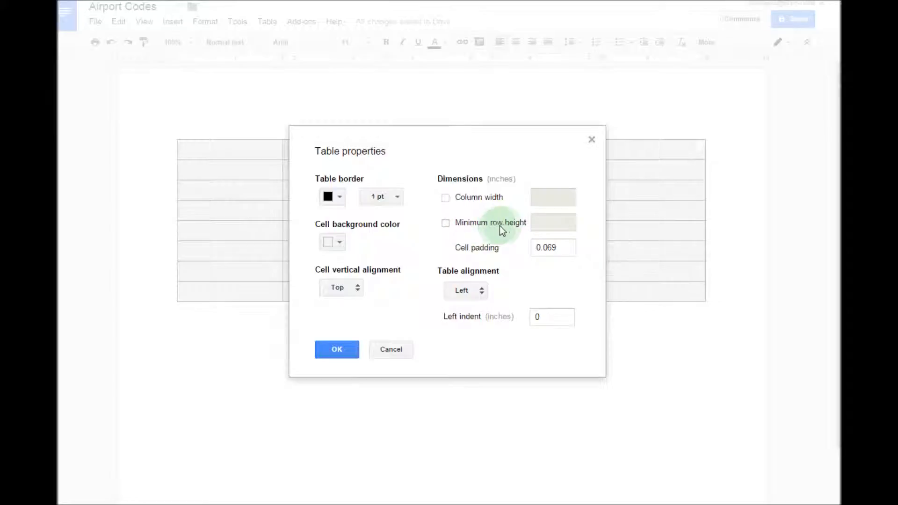
{"action": "left_click", "coordinate": [448, 225]}
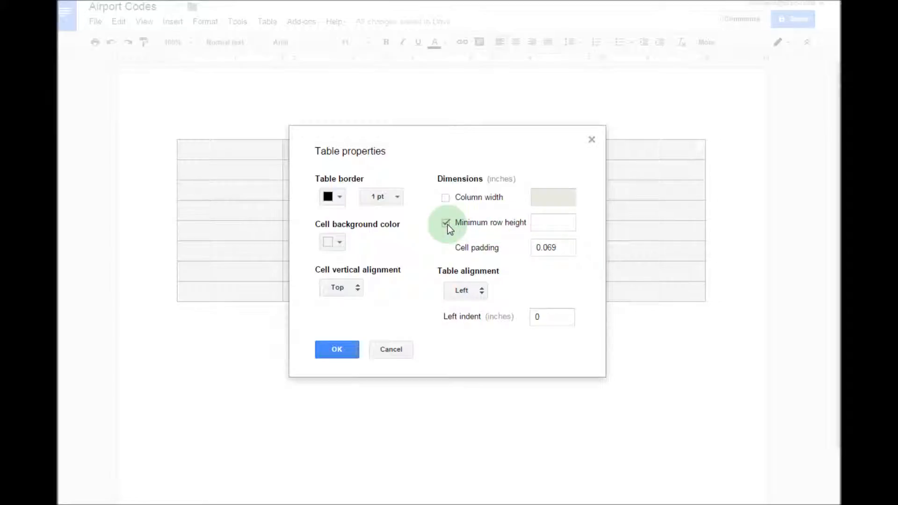
{"action": "left_click", "coordinate": [550, 224]}
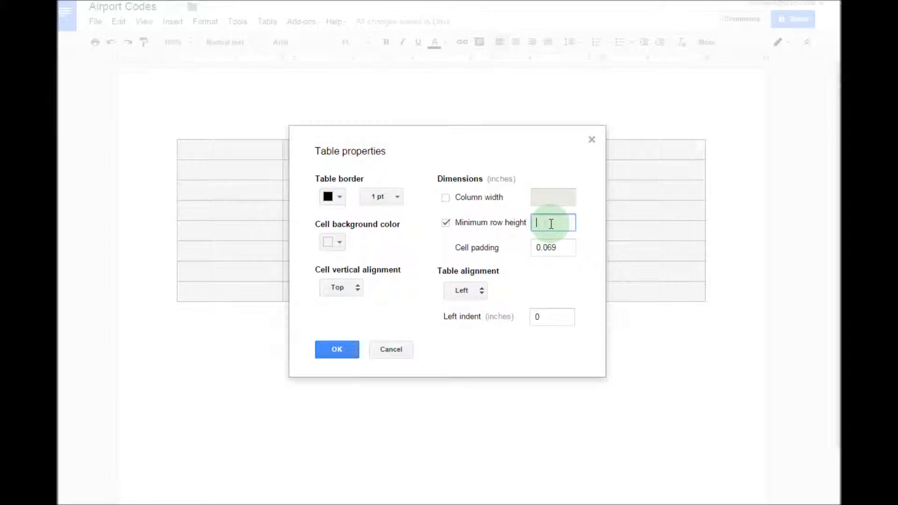
{"action": "type", "text": ".7"}
{"action": "left_click", "coordinate": [338, 351]}
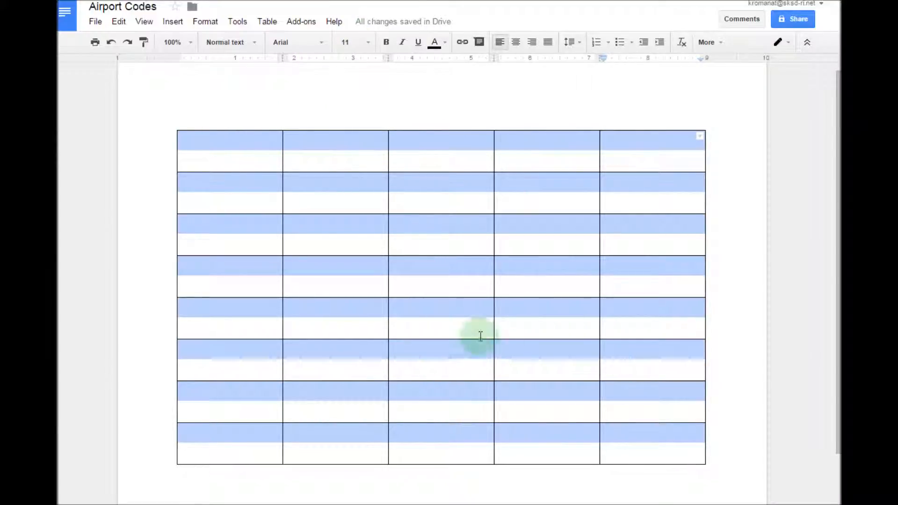
{"action": "left_click", "coordinate": [368, 46]}
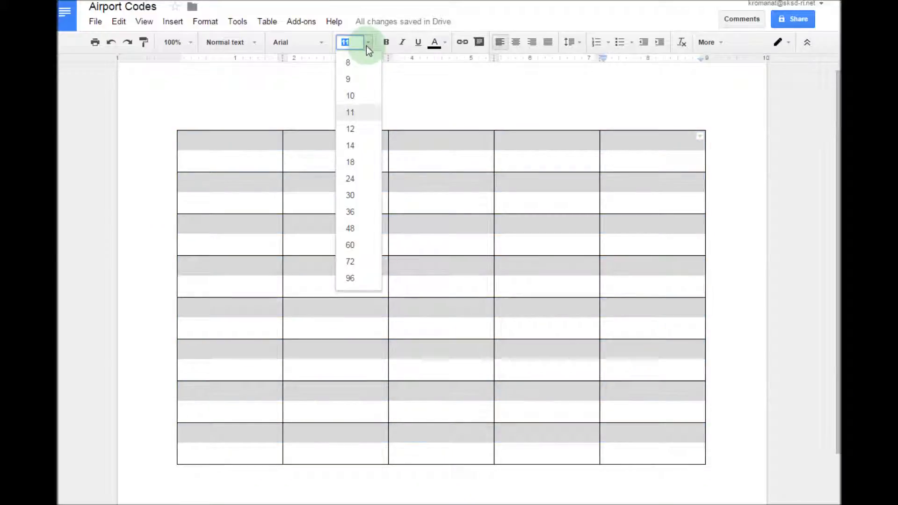
{"action": "left_click", "coordinate": [356, 130]}
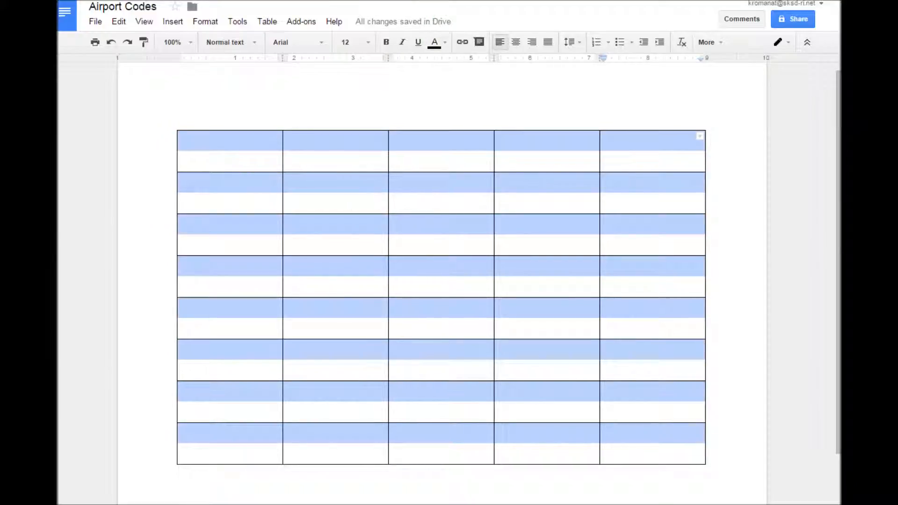
Enter "World Airport Codes Website" in the first cell of the table's top row.
{"action": "left_click", "coordinate": [250, 144]}
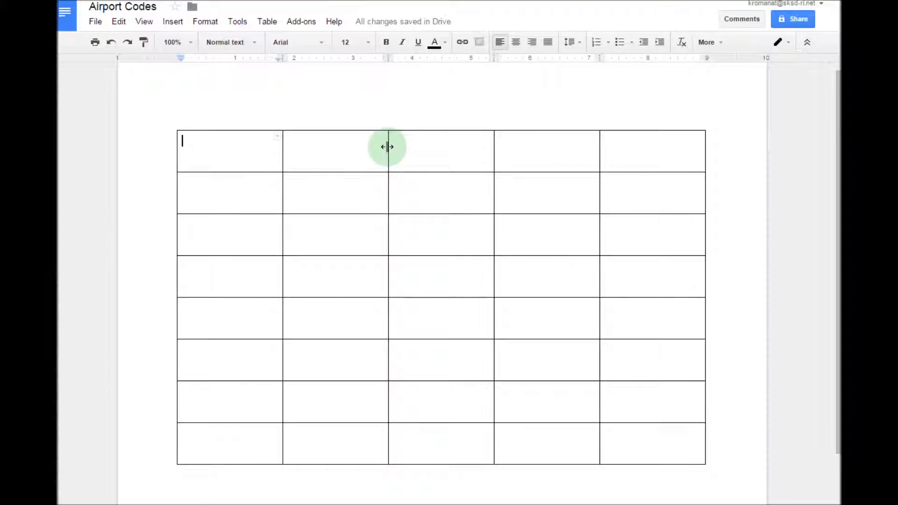
{"action": "type", "text": "World Airport Codes Website"}
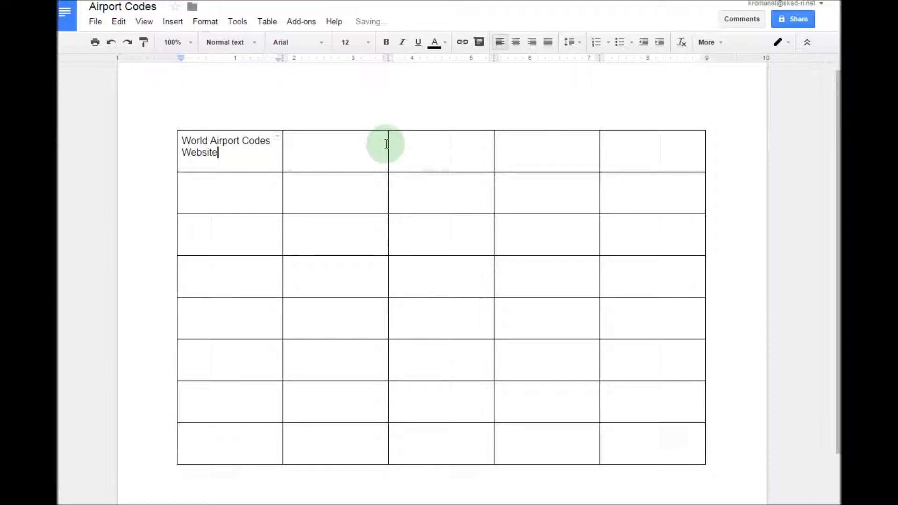
{"action": "left_click", "coordinate": [229, 203]}
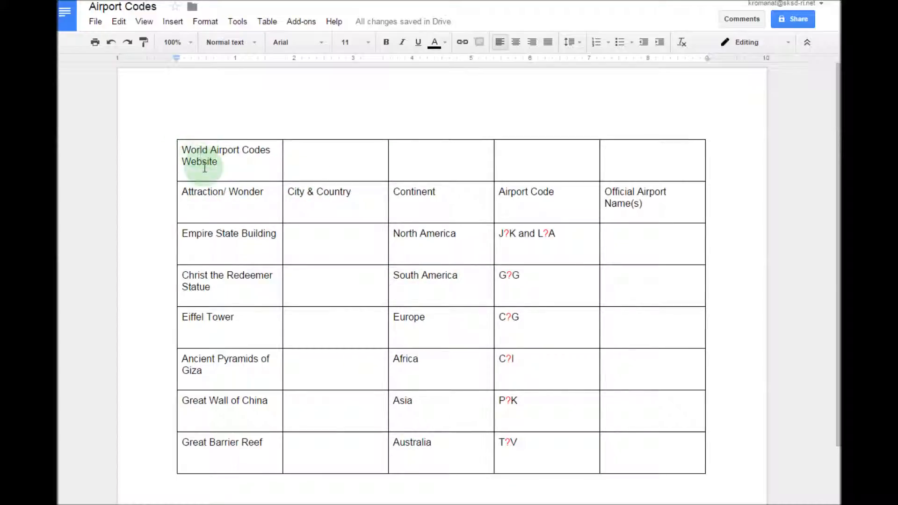
Make the table's first column and the column headings from City & Country to Official Airport Name(s) bold.
{"action": "left_click_drag", "start_coordinate": [183, 151], "coordinate": [237, 452]}
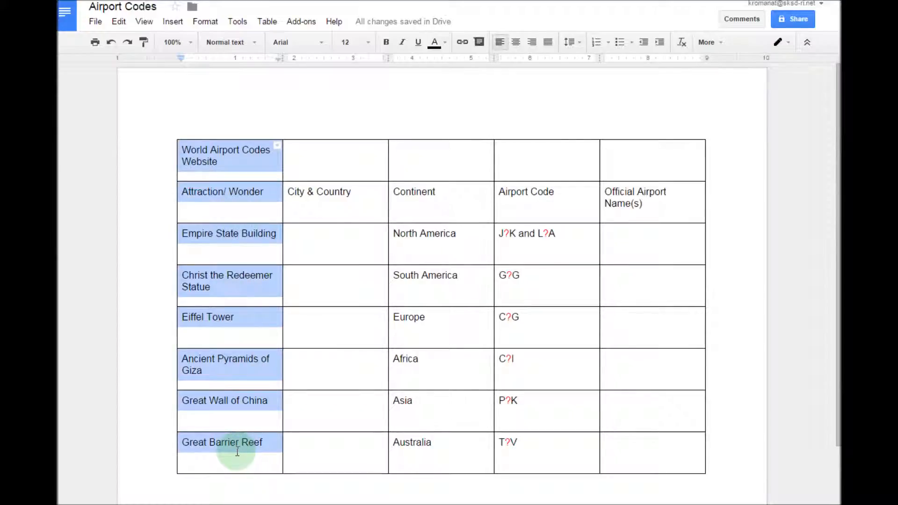
{"action": "left_click", "coordinate": [387, 42]}
{"action": "left_click_drag", "start_coordinate": [637, 209], "coordinate": [310, 198]}
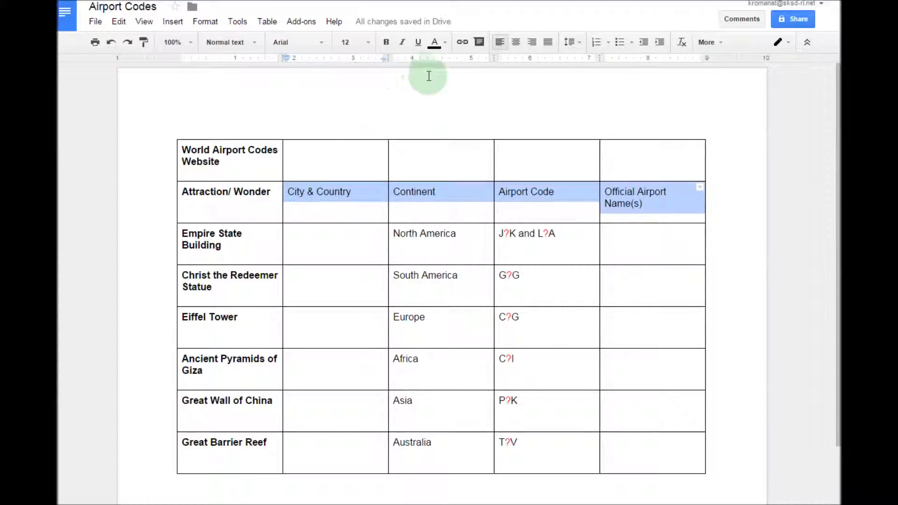
{"action": "left_click", "coordinate": [386, 42]}
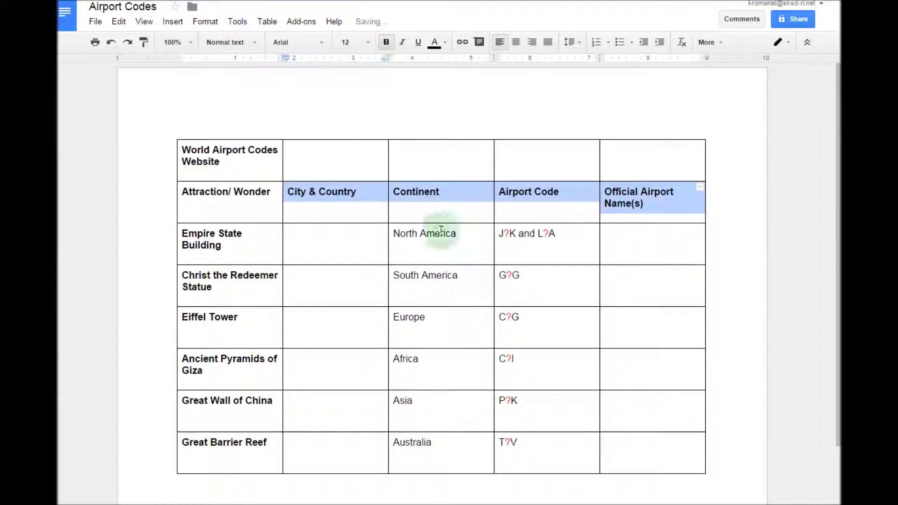
{"action": "left_click", "coordinate": [580, 296]}
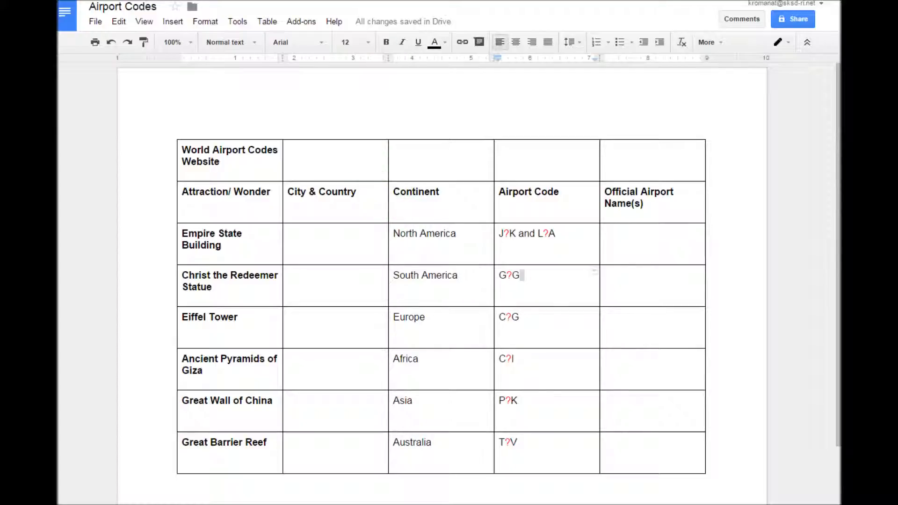
{"action": "left_click", "coordinate": [291, 157]}
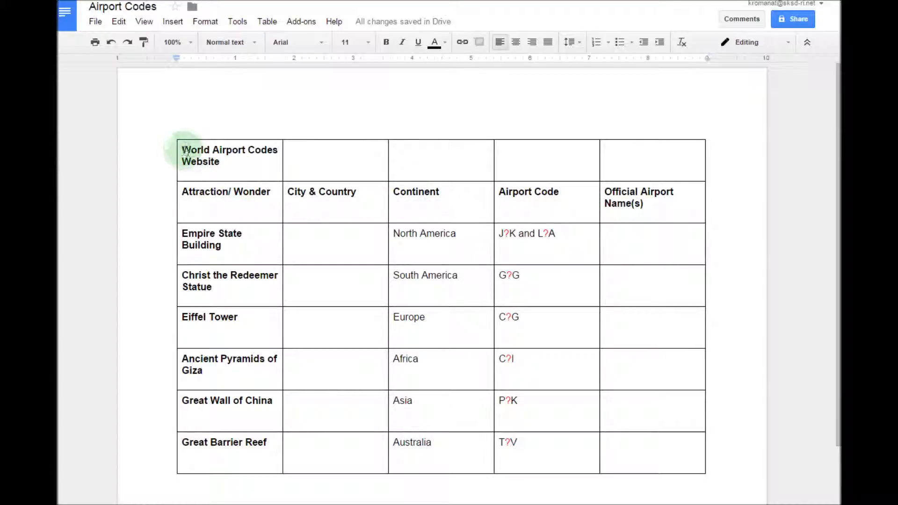
{"action": "left_click_drag", "start_coordinate": [183, 149], "coordinate": [262, 159]}
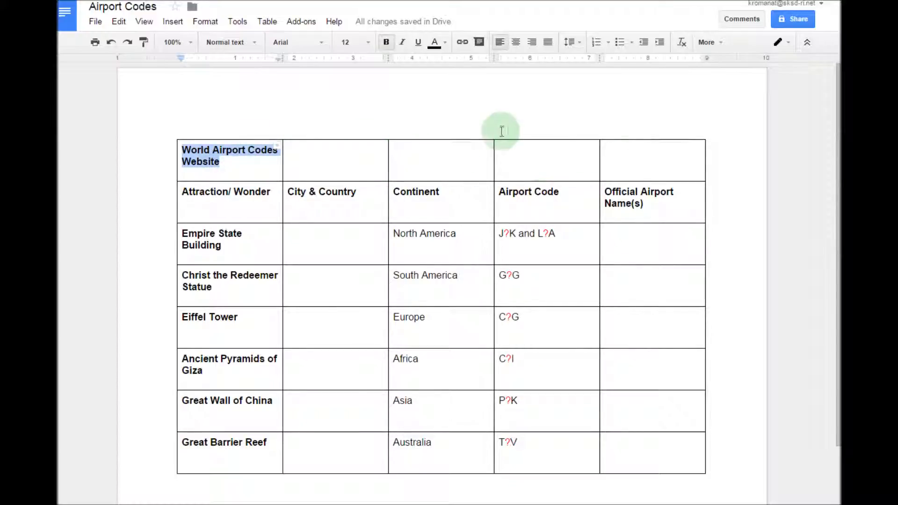
{"action": "left_click", "coordinate": [237, 170]}
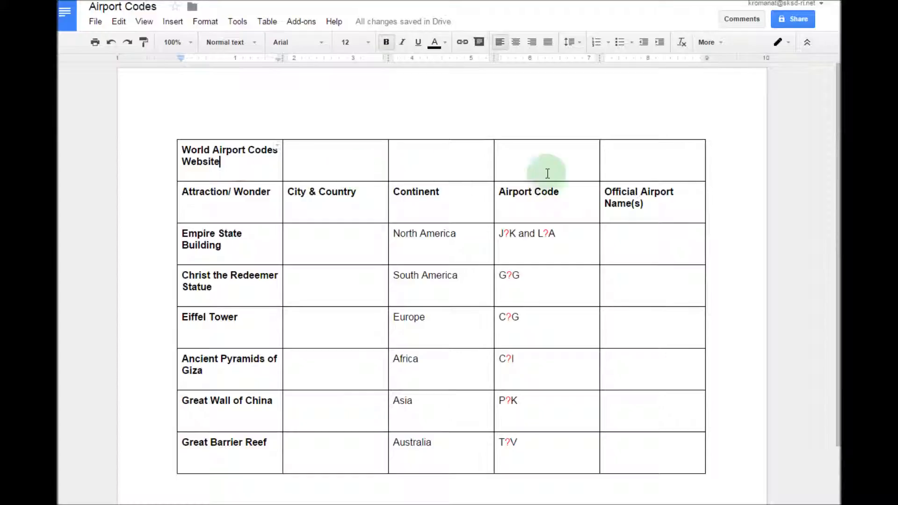
Merge all five cells of the table's top row and center the World Airport Codes Website title.
{"action": "left_click_drag", "start_coordinate": [661, 159], "coordinate": [226, 154]}
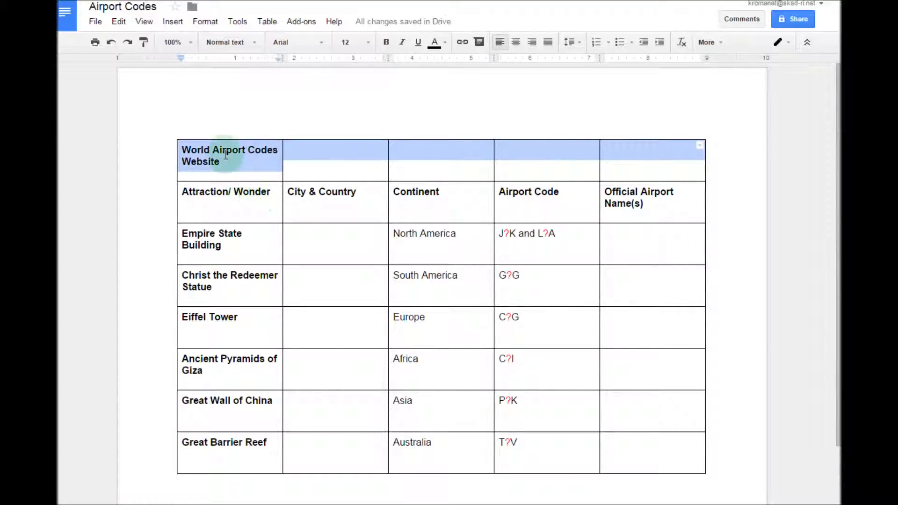
{"action": "left_click", "coordinate": [275, 22]}
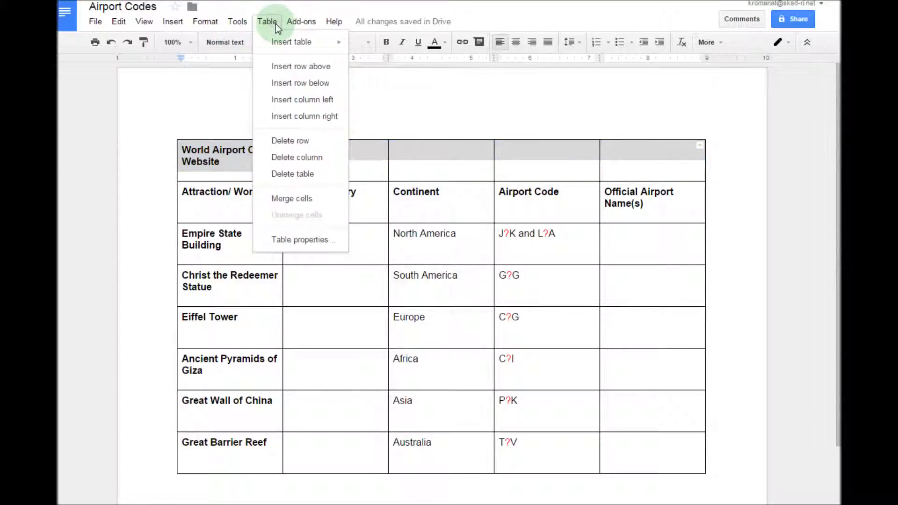
{"action": "left_click", "coordinate": [329, 202]}
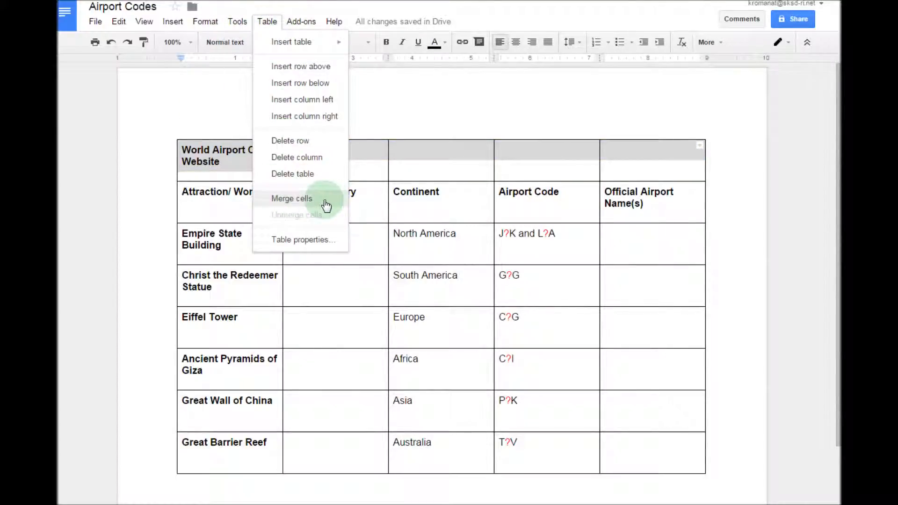
{"action": "left_click", "coordinate": [327, 205]}
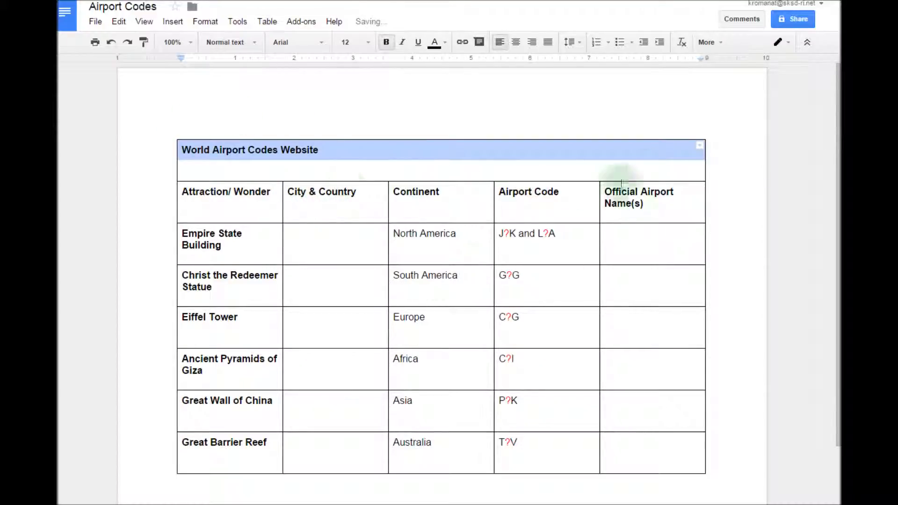
{"action": "left_click", "coordinate": [517, 43]}
{"action": "left_click", "coordinate": [420, 152]}
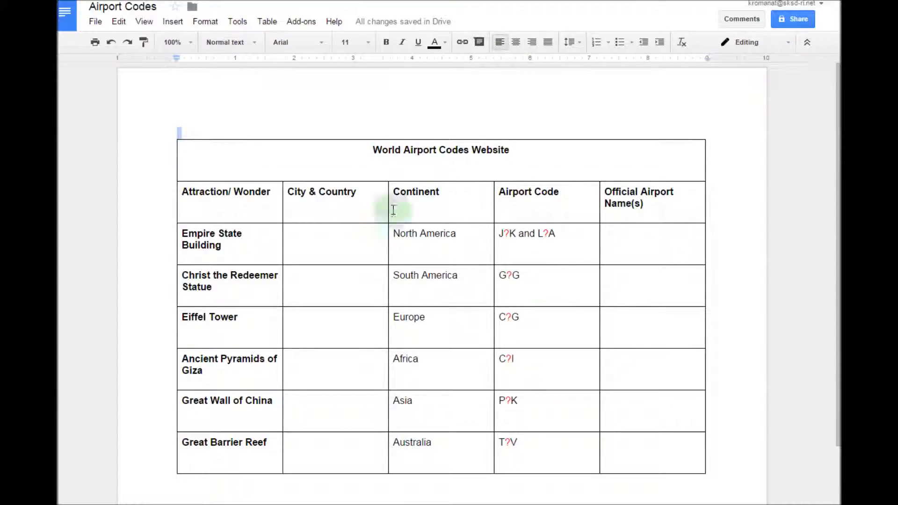
{"action": "left_click", "coordinate": [429, 139]}
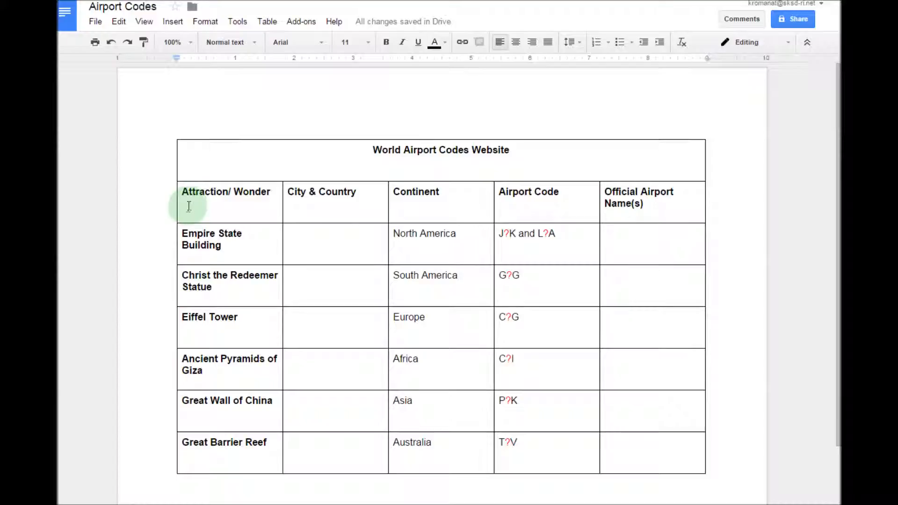
Shade the column heading row from Attraction/ Wonder to Official Airport Name(s) with a medium green background.
{"action": "left_click_drag", "start_coordinate": [190, 205], "coordinate": [627, 208]}
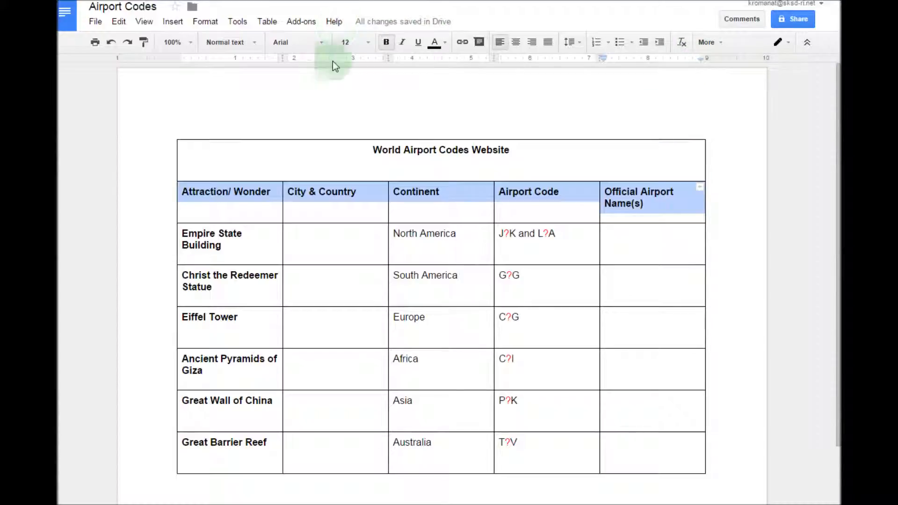
{"action": "left_click", "coordinate": [723, 44]}
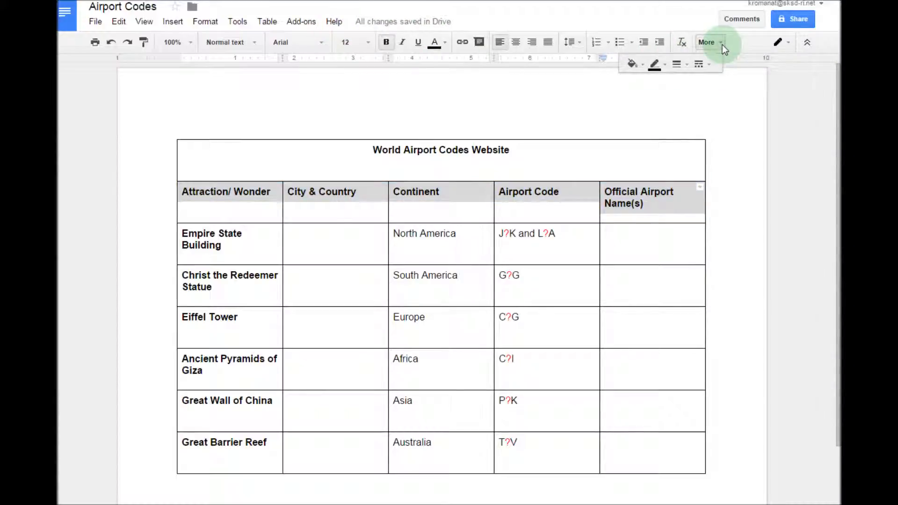
{"action": "left_click", "coordinate": [645, 66]}
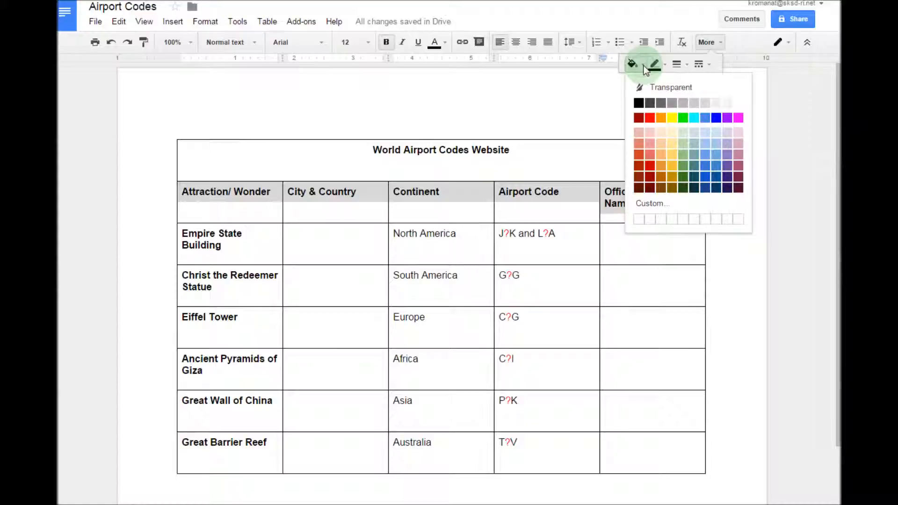
{"action": "left_click", "coordinate": [684, 158]}
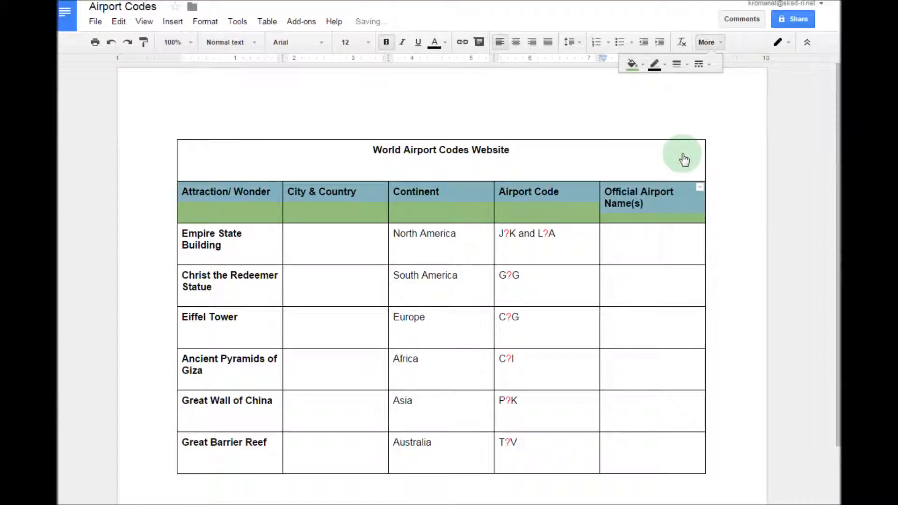
{"action": "double_click", "coordinate": [640, 256]}
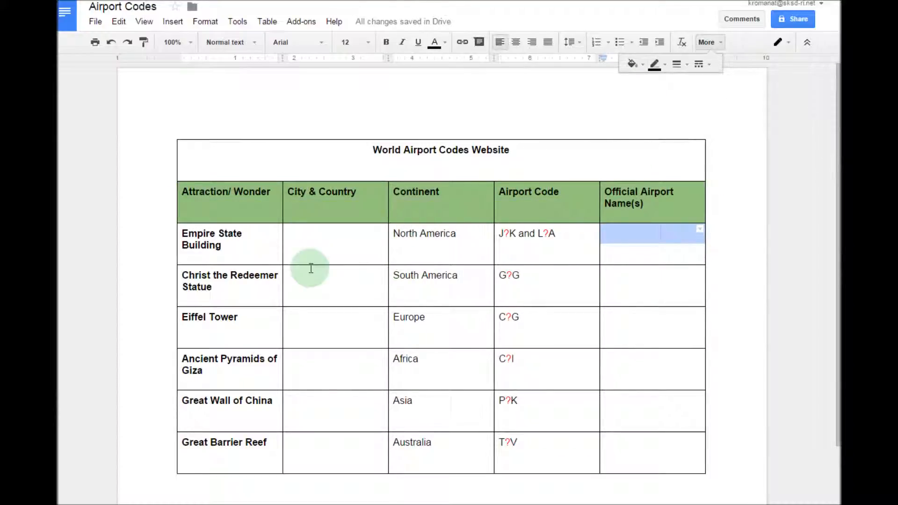
Fill the Christ the Redeemer Statue row with a light gray background.
{"action": "double_click", "coordinate": [623, 282]}
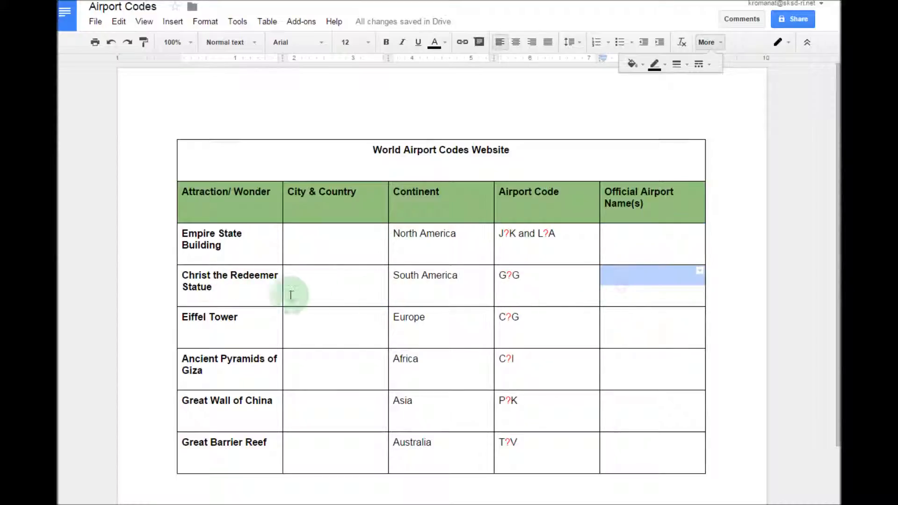
{"action": "left_click_drag", "start_coordinate": [181, 275], "coordinate": [625, 262]}
{"action": "left_click", "coordinate": [642, 67]}
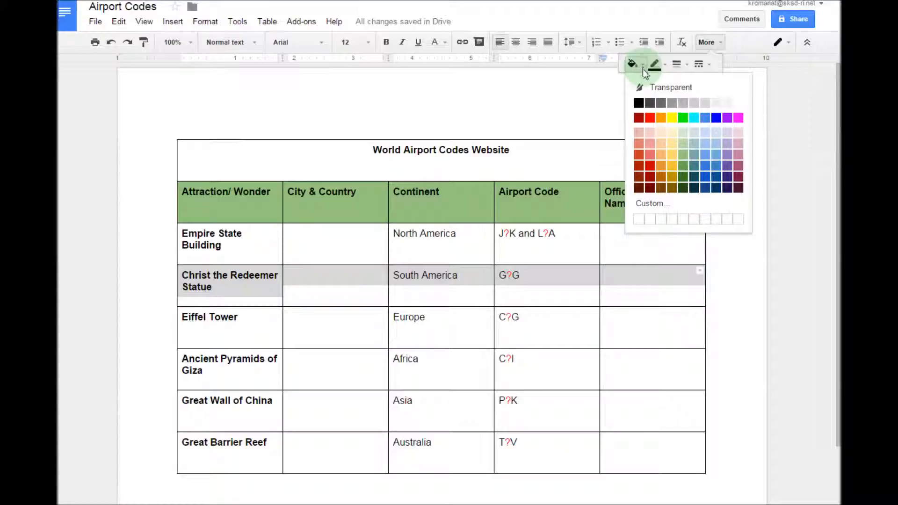
{"action": "left_click", "coordinate": [695, 107]}
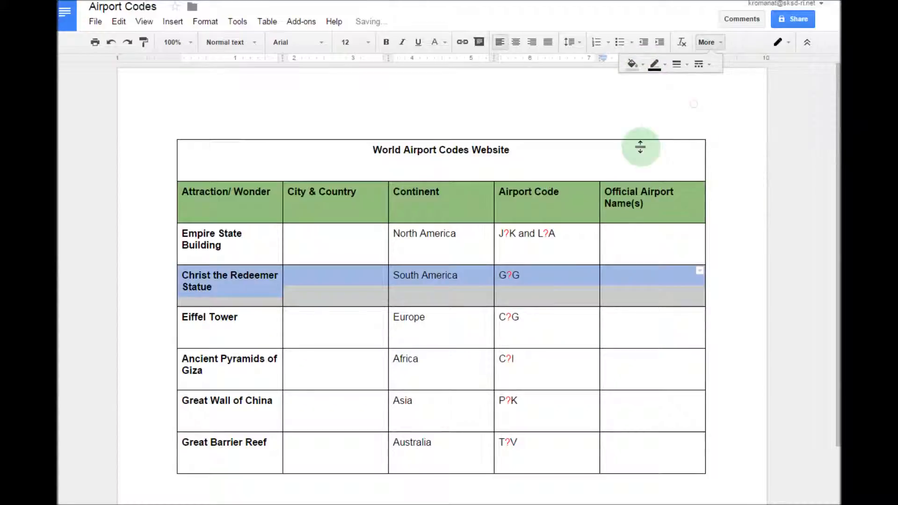
{"action": "left_click", "coordinate": [192, 362]}
{"action": "left_click_drag", "start_coordinate": [180, 360], "coordinate": [186, 361]}
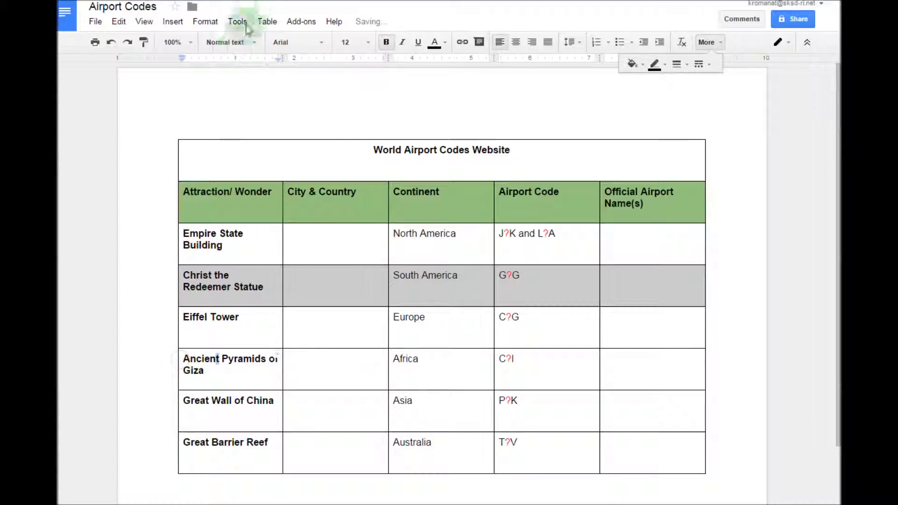
{"action": "left_click", "coordinate": [111, 43]}
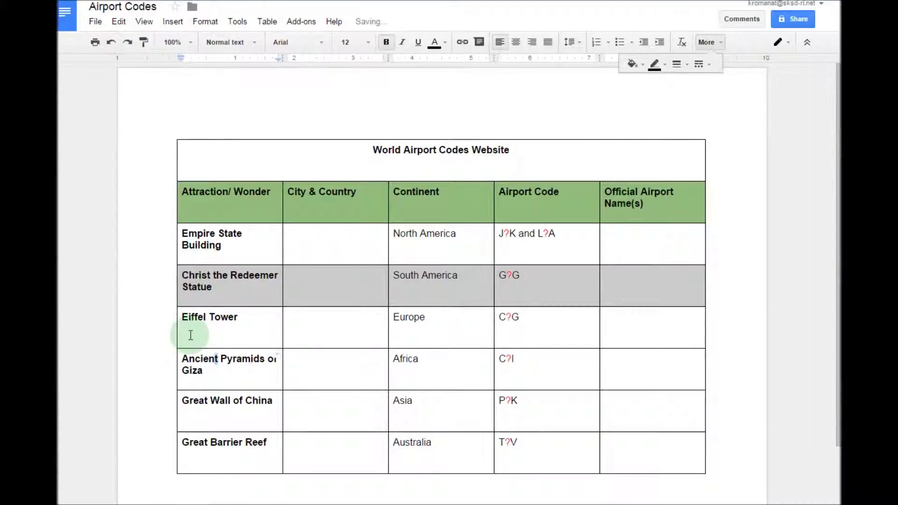
Fill the Ancient Pyramids of Giza row with a darker gray background.
{"action": "left_click_drag", "start_coordinate": [186, 361], "coordinate": [660, 372]}
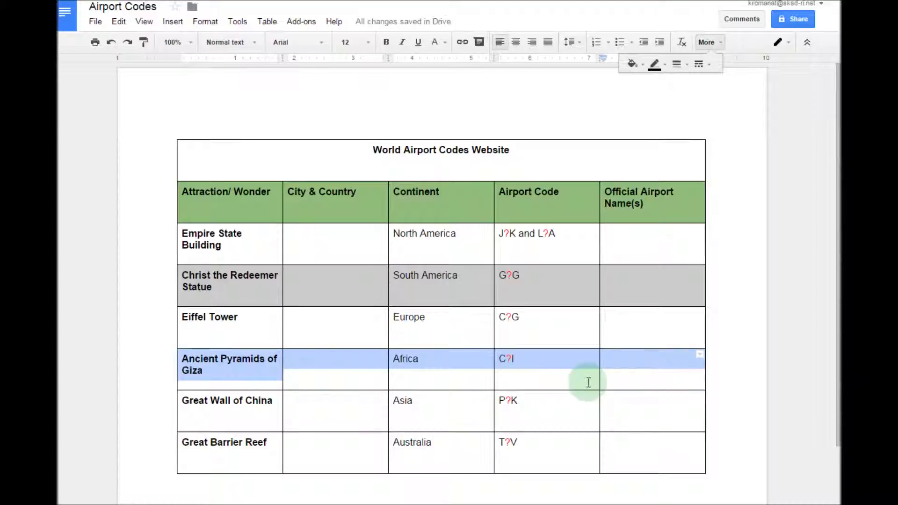
{"action": "left_click", "coordinate": [632, 64]}
{"action": "left_click", "coordinate": [682, 102]}
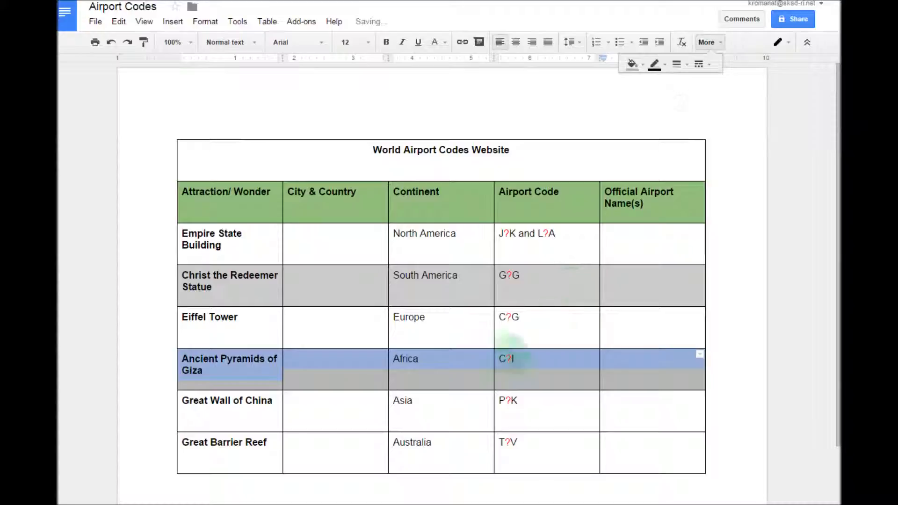
{"action": "left_click", "coordinate": [492, 407]}
{"action": "scroll", "coordinate": [492, 406], "scroll_direction": "down", "scroll_amount": 2}
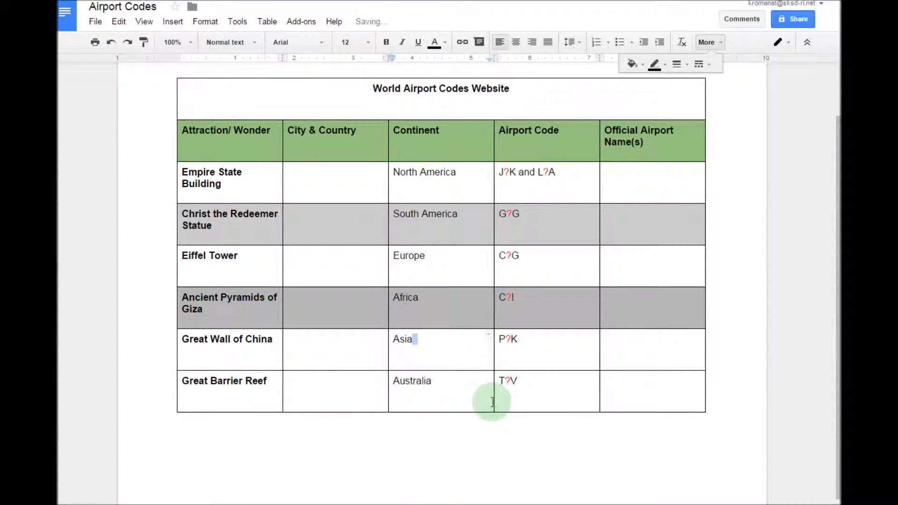
Recolor the Ancient Pyramids of Giza row with the same light gray as the Christ the Redeemer Statue row.
{"action": "left_click_drag", "start_coordinate": [664, 309], "coordinate": [257, 307]}
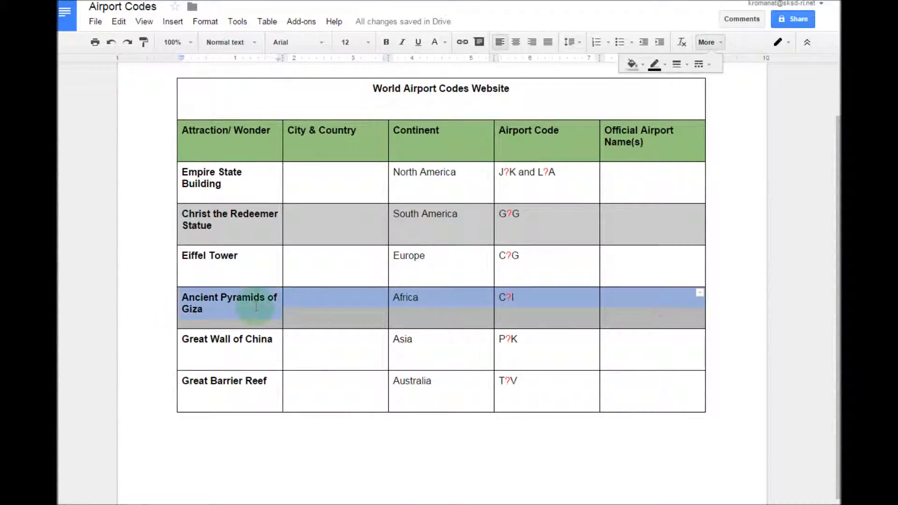
{"action": "left_click", "coordinate": [644, 67]}
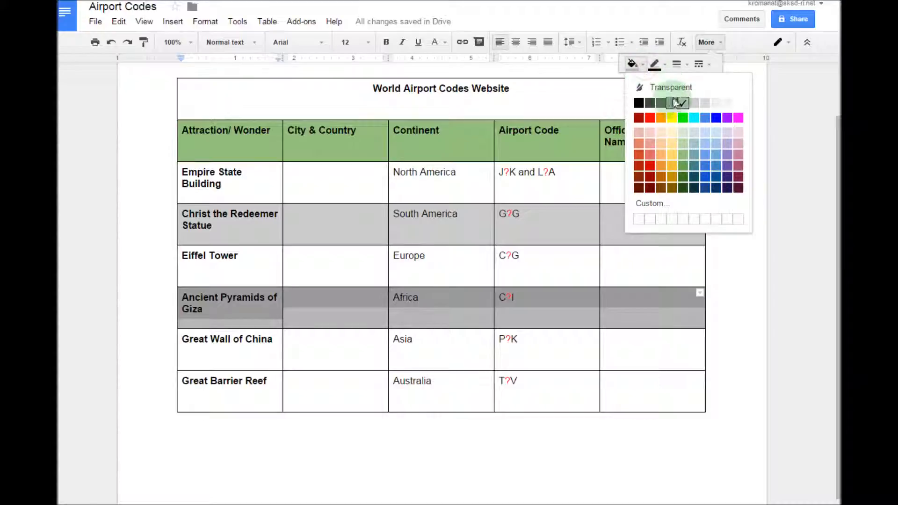
{"action": "left_click", "coordinate": [684, 103]}
{"action": "left_click", "coordinate": [638, 301]}
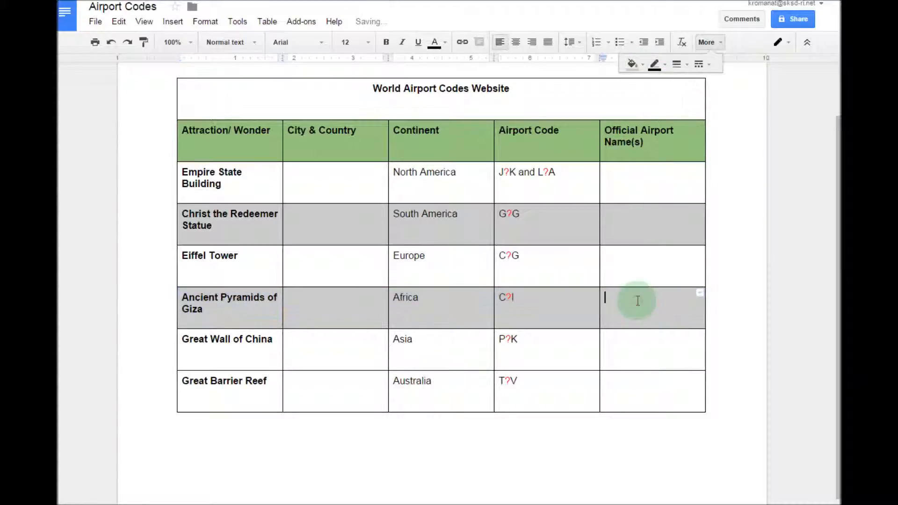
Fill the Great Barrier Reef row with the same light gray background as the other shaded rows.
{"action": "left_click_drag", "start_coordinate": [227, 393], "coordinate": [627, 391]}
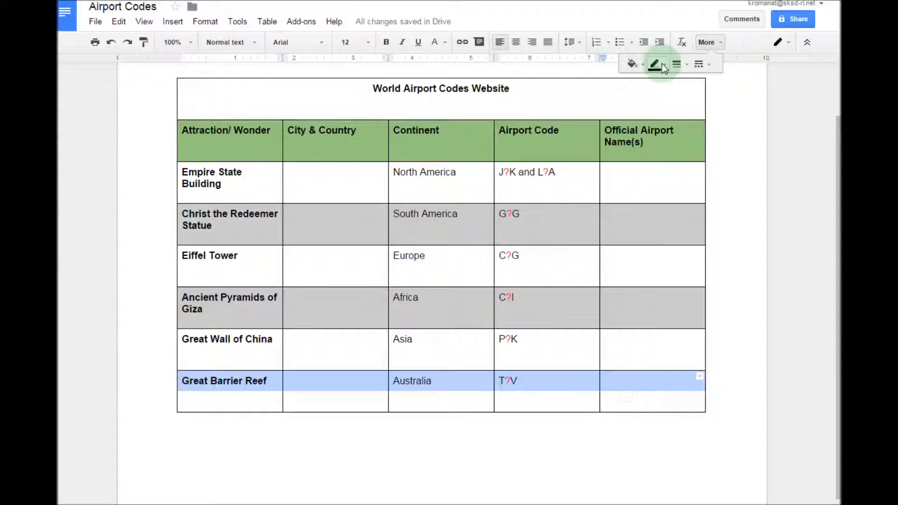
{"action": "left_click", "coordinate": [634, 64]}
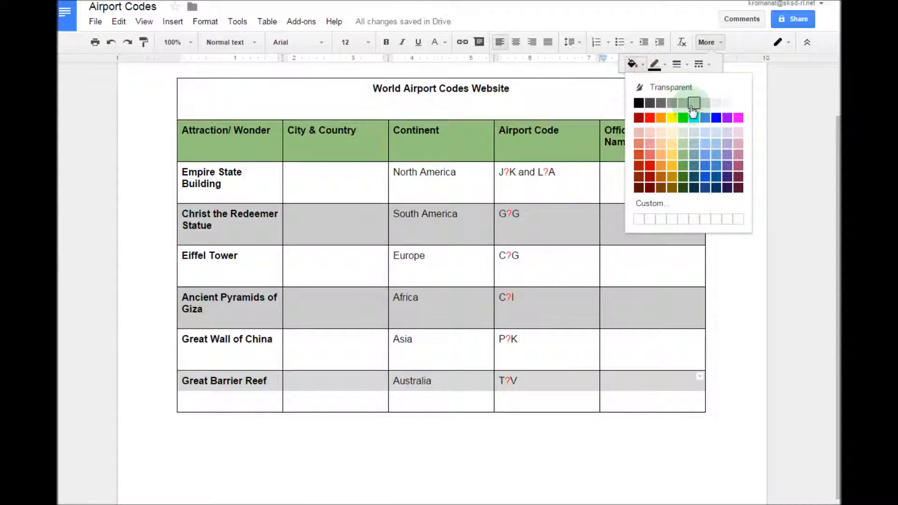
{"action": "left_click", "coordinate": [694, 103]}
{"action": "left_click", "coordinate": [639, 259]}
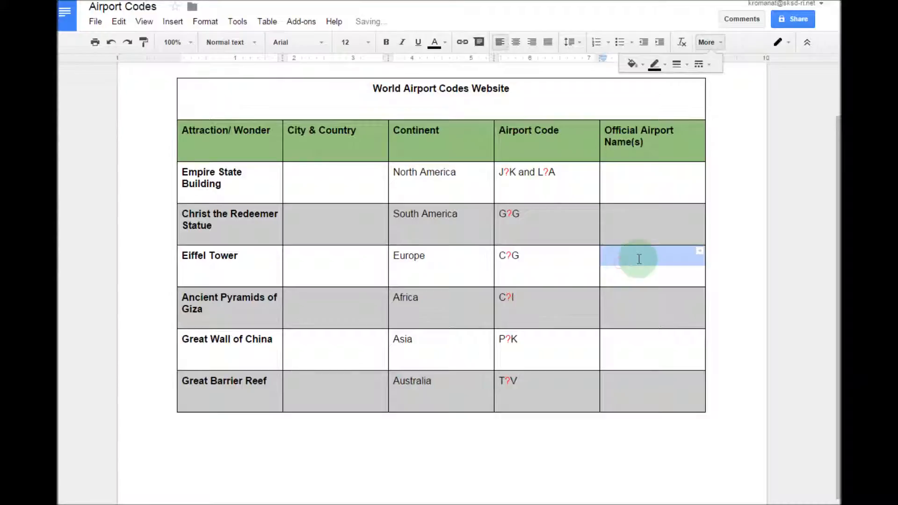
{"action": "double_click", "coordinate": [693, 310]}
{"action": "double_click", "coordinate": [683, 354]}
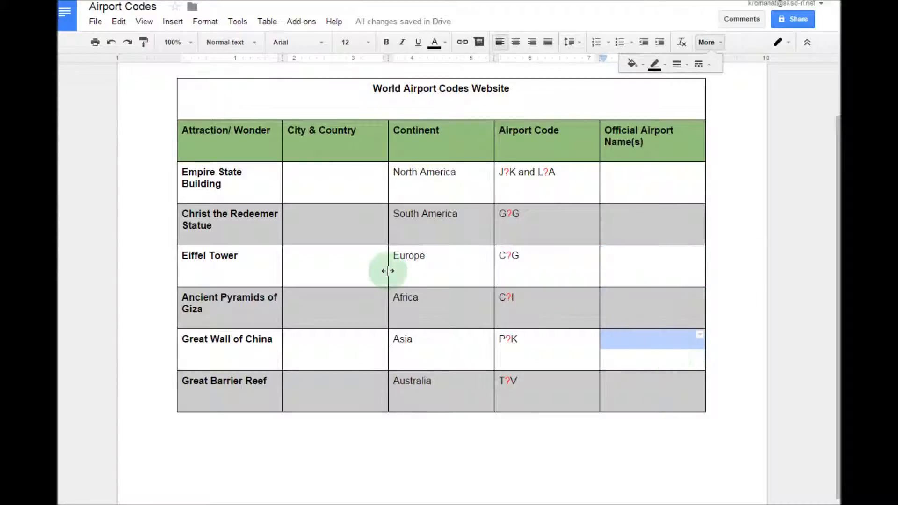
{"action": "left_click", "coordinate": [338, 192]}
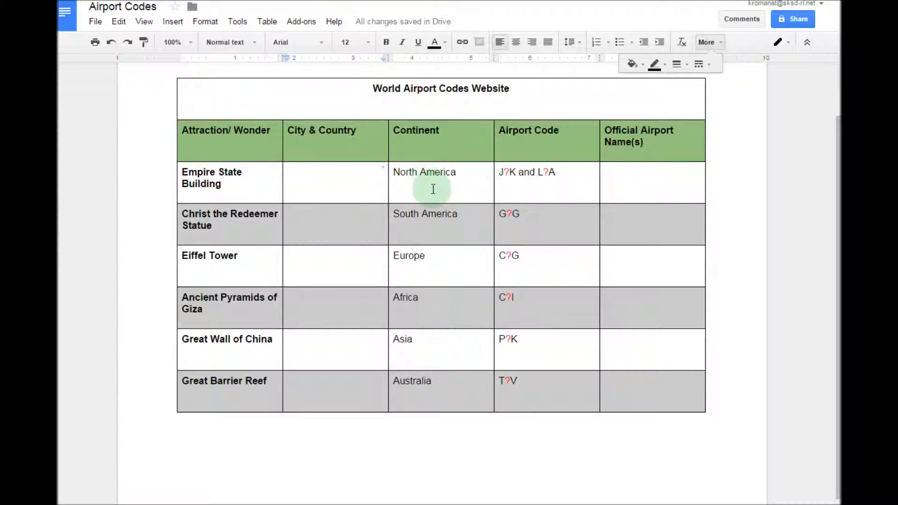
{"action": "left_click_drag", "start_coordinate": [373, 89], "coordinate": [508, 92]}
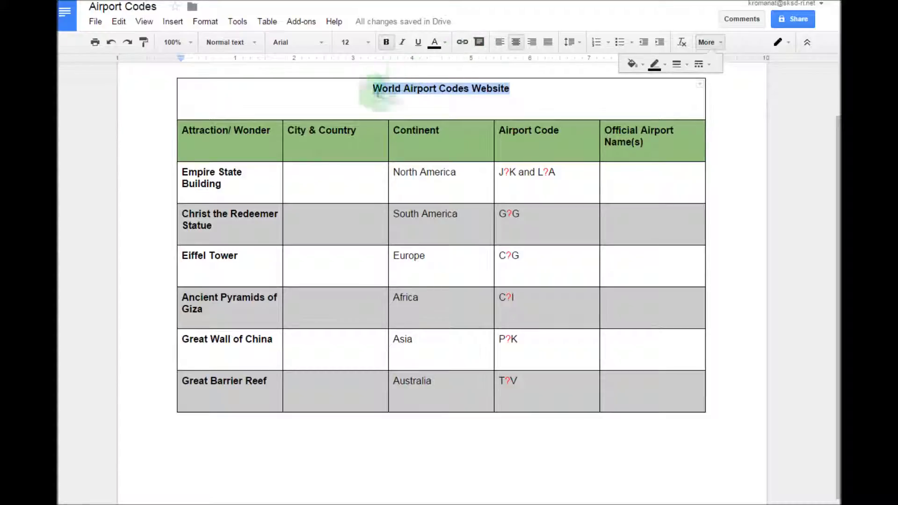
{"action": "left_click_drag", "start_coordinate": [370, 89], "coordinate": [511, 92]}
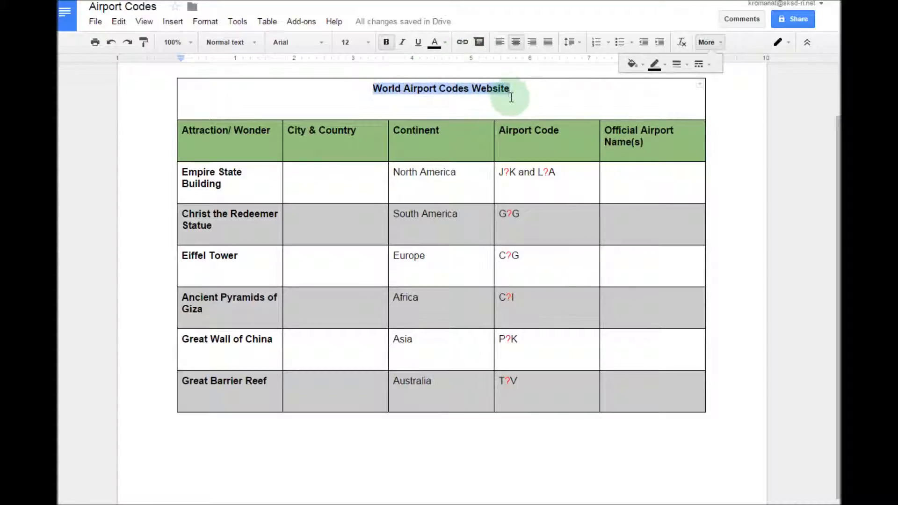
{"action": "left_click", "coordinate": [461, 43]}
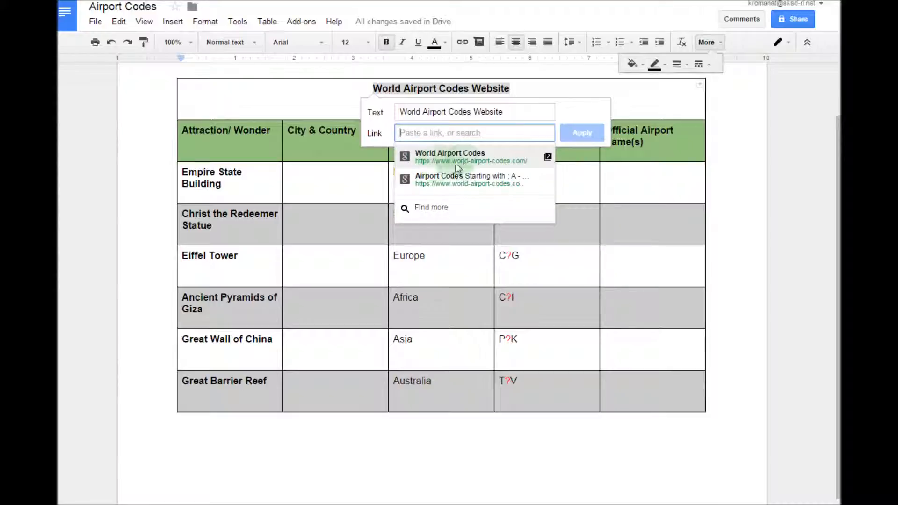
{"action": "left_click", "coordinate": [505, 154]}
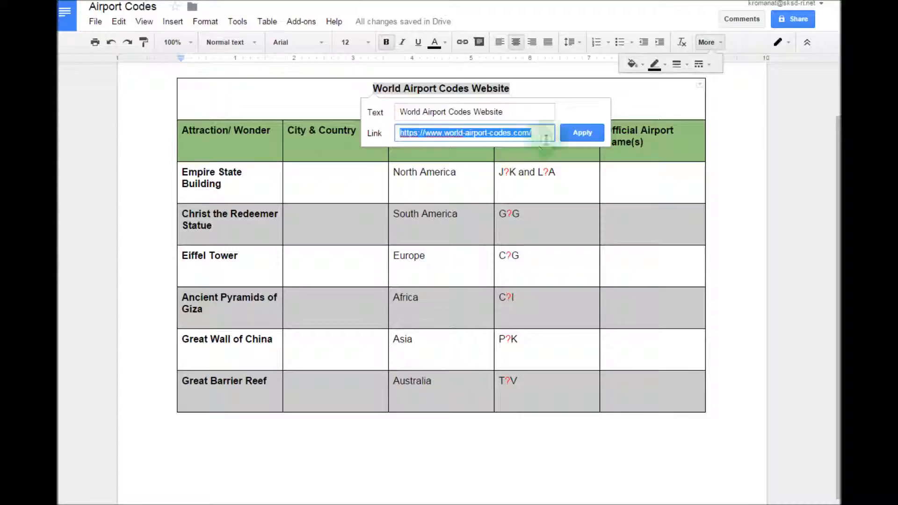
{"action": "left_click", "coordinate": [580, 133]}
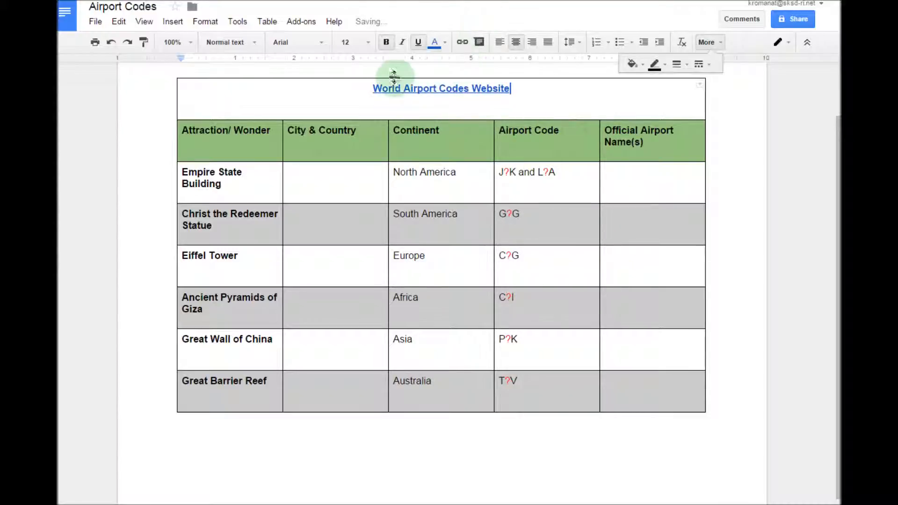
Check the hyperlink on the World Airport Codes Website title by displaying its address.
{"action": "left_click", "coordinate": [540, 100]}
{"action": "left_click", "coordinate": [455, 105]}
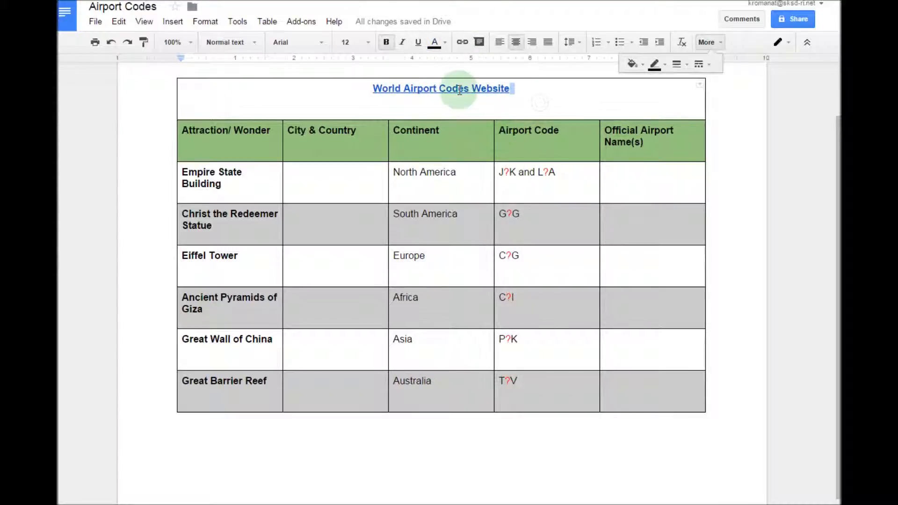
{"action": "left_click", "coordinate": [462, 173]}
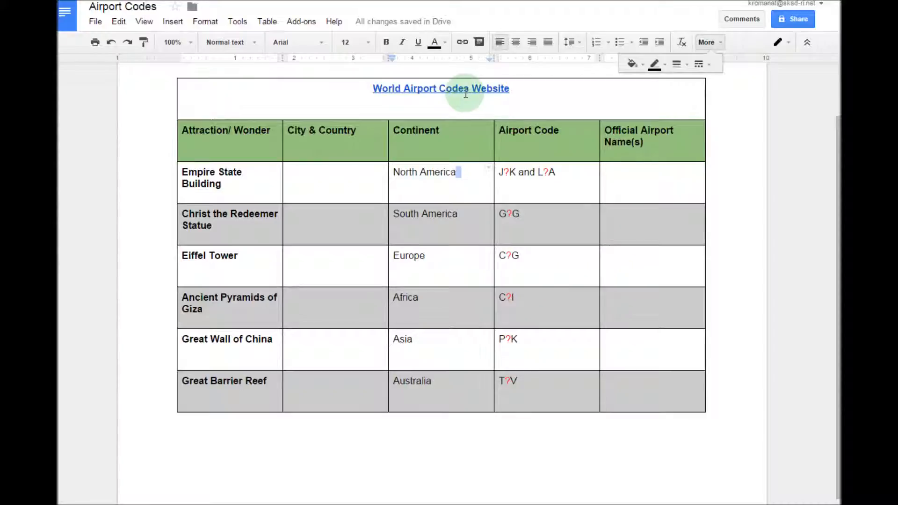
{"action": "left_click", "coordinate": [446, 90]}
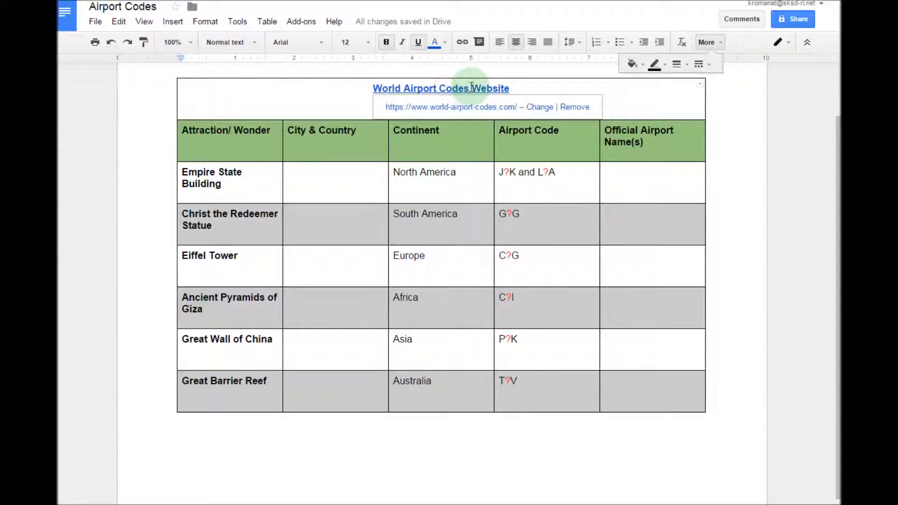
Test the World Airport Codes Website link by opening its page, and return to the Airport Codes document.
{"action": "left_click", "coordinate": [458, 110]}
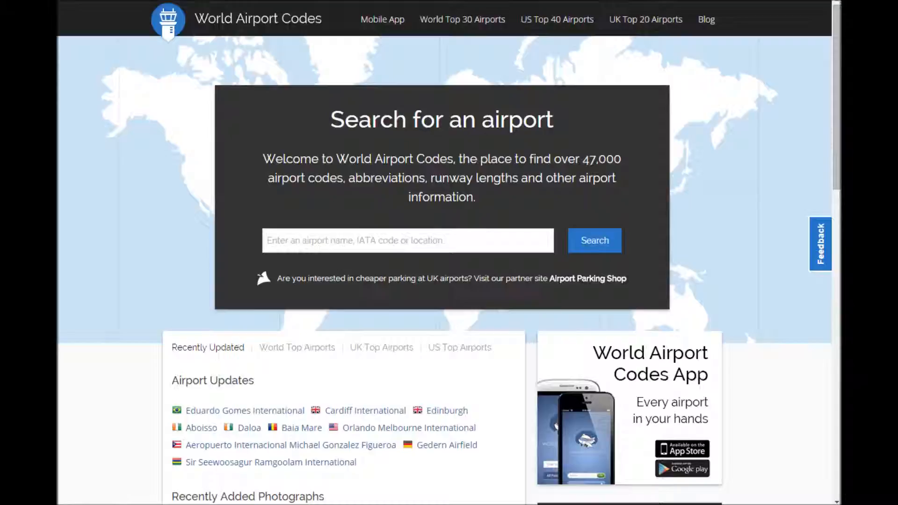
{"action": "key", "text": "ctrl+shift+Tab"}
{"action": "left_click", "coordinate": [731, 152]}
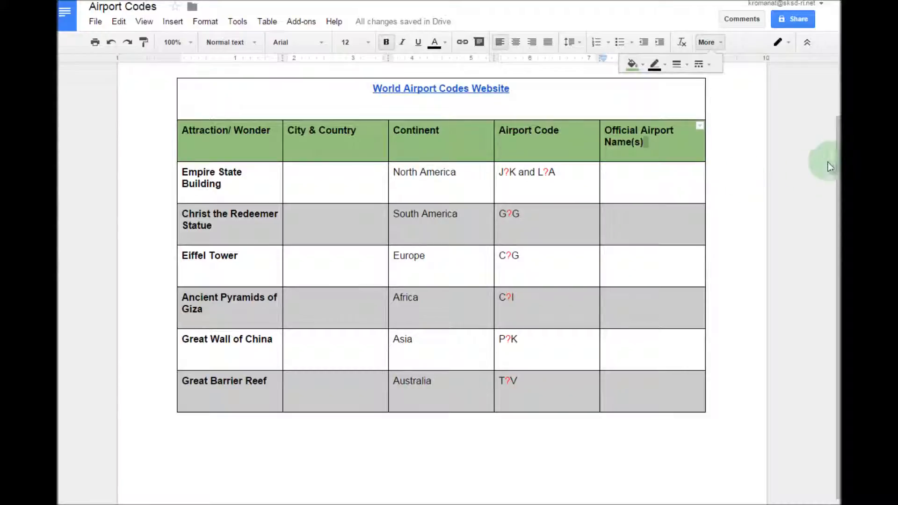
Add a page header reading "Airport Codes Worksheet" and center its text.
{"action": "left_click_drag", "start_coordinate": [837, 170], "coordinate": [835, 136]}
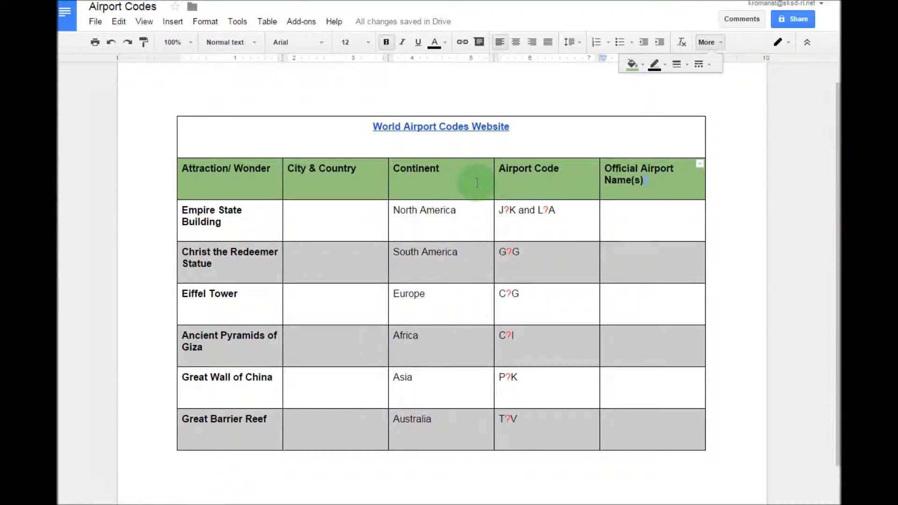
{"action": "left_click", "coordinate": [173, 22]}
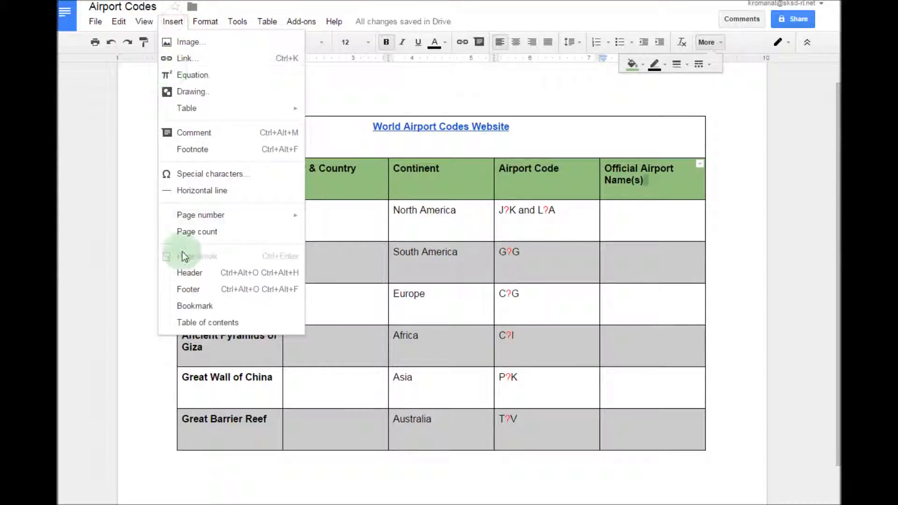
{"action": "left_click", "coordinate": [188, 274]}
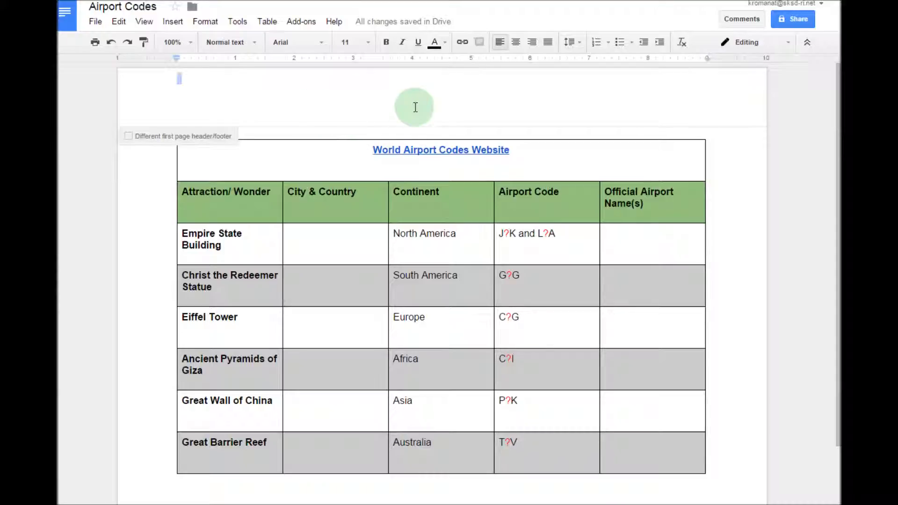
{"action": "type", "text": "Airport Codes Worksheet"}
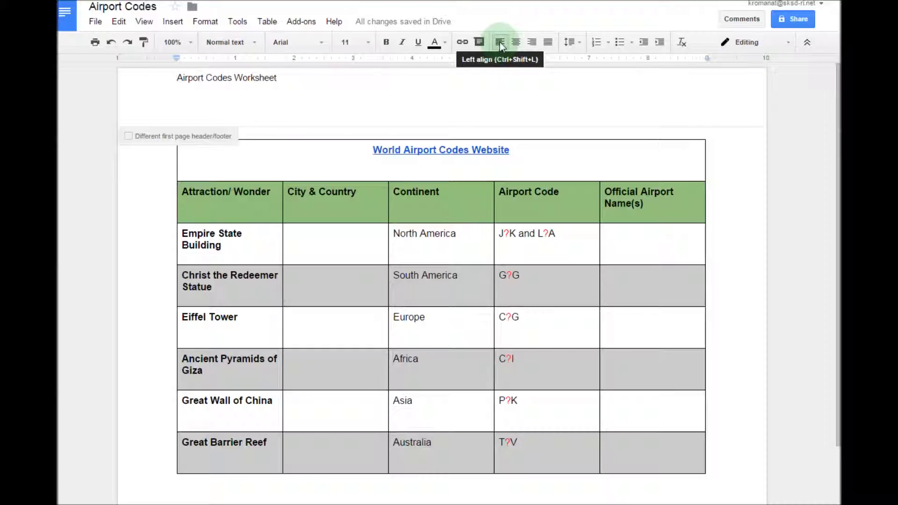
{"action": "left_click", "coordinate": [518, 43]}
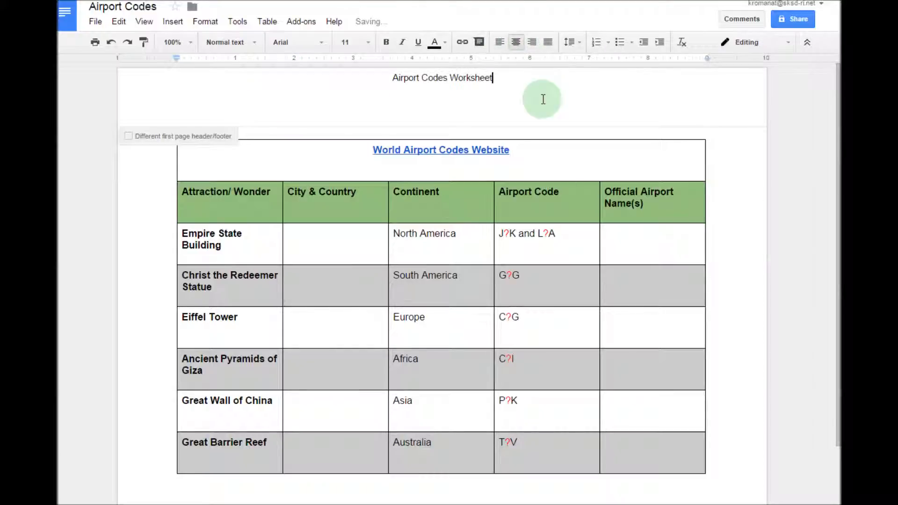
{"action": "scroll", "coordinate": [571, 125], "scroll_direction": "down", "scroll_amount": 1}
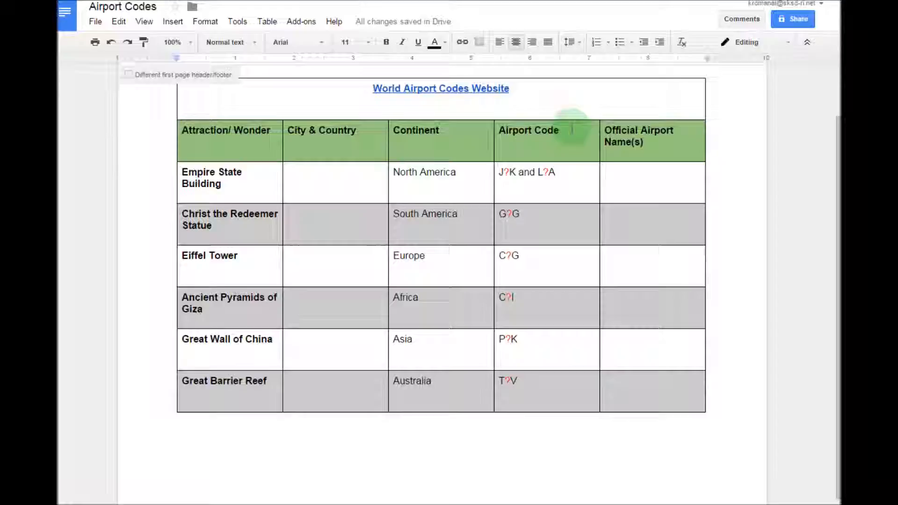
{"action": "scroll", "coordinate": [570, 127], "scroll_direction": "up", "scroll_amount": 1}
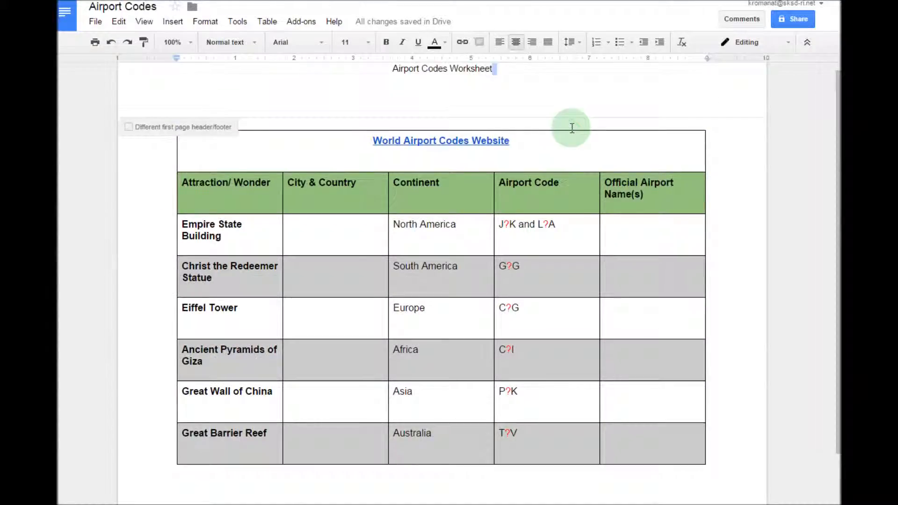